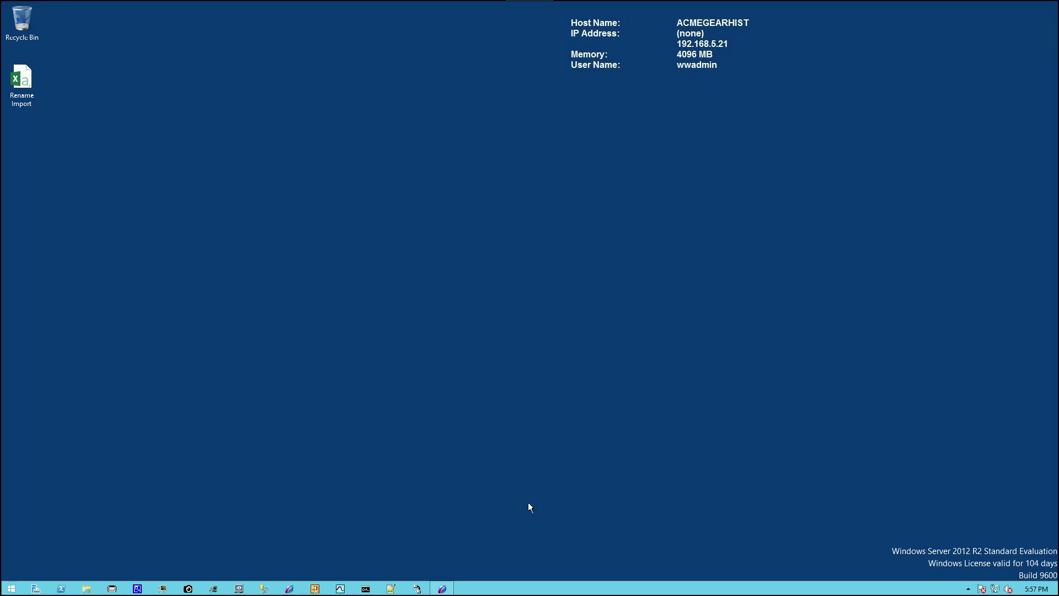
# Export the IDAS topic's nine HeatEx tags to a tab-delimited 'Tagname' file on the Desktop
pyautogui.click(442, 589)
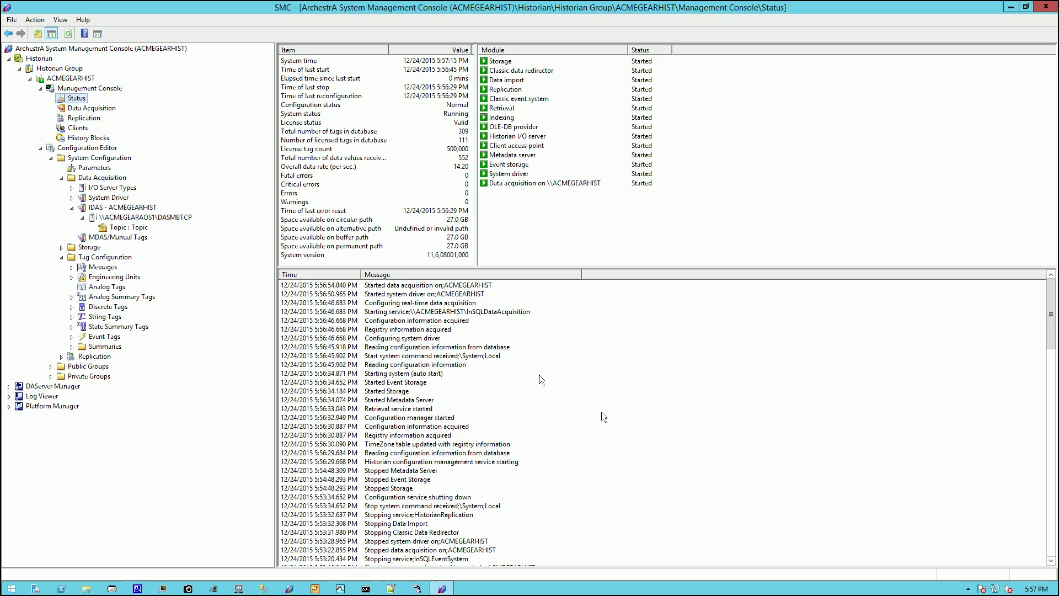
pyautogui.click(140, 227)
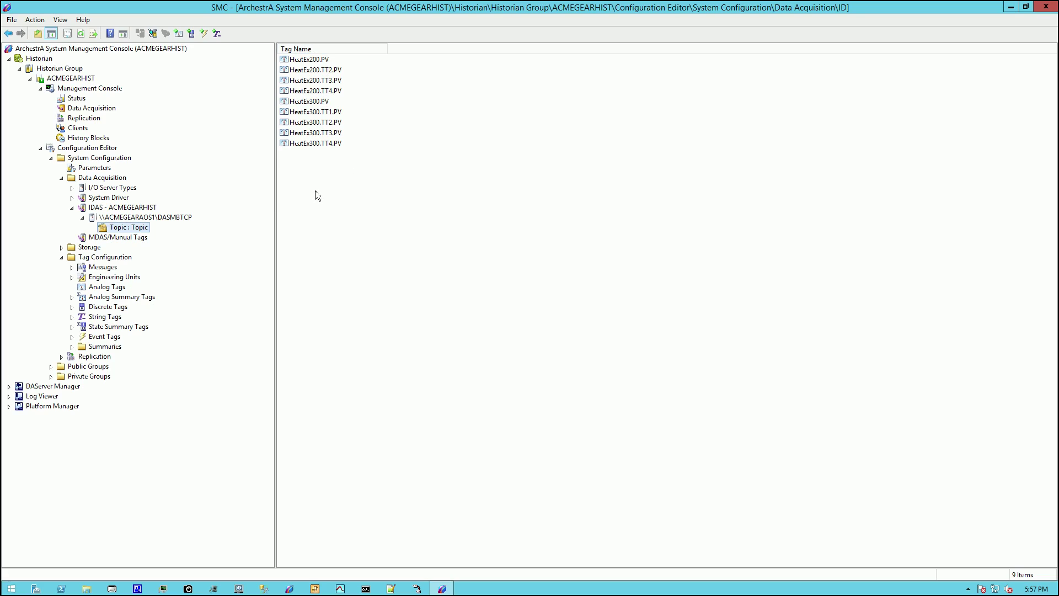
pyautogui.rightClick(125, 230)
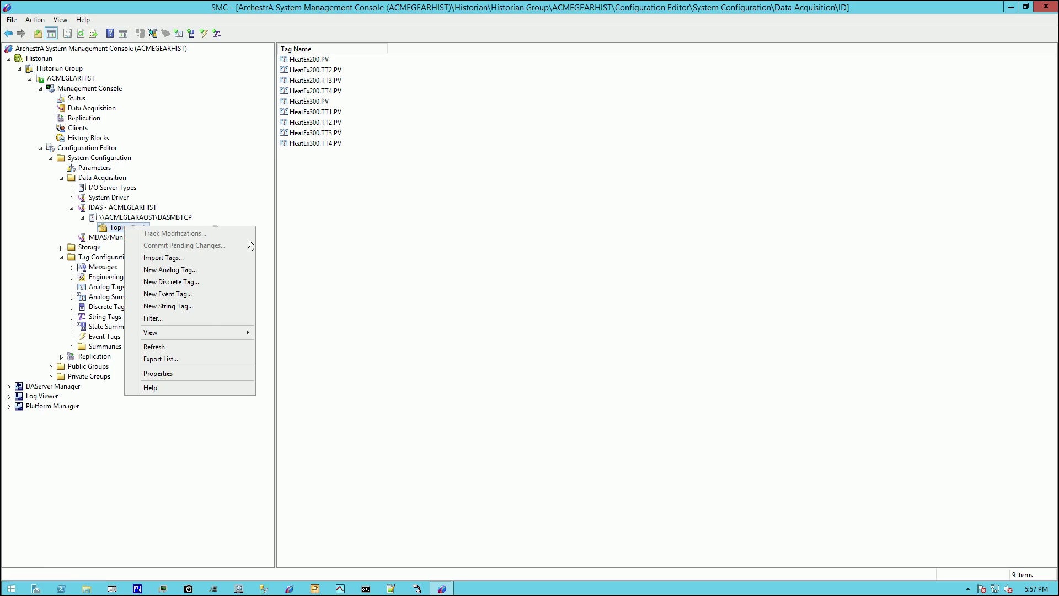
pyautogui.click(178, 359)
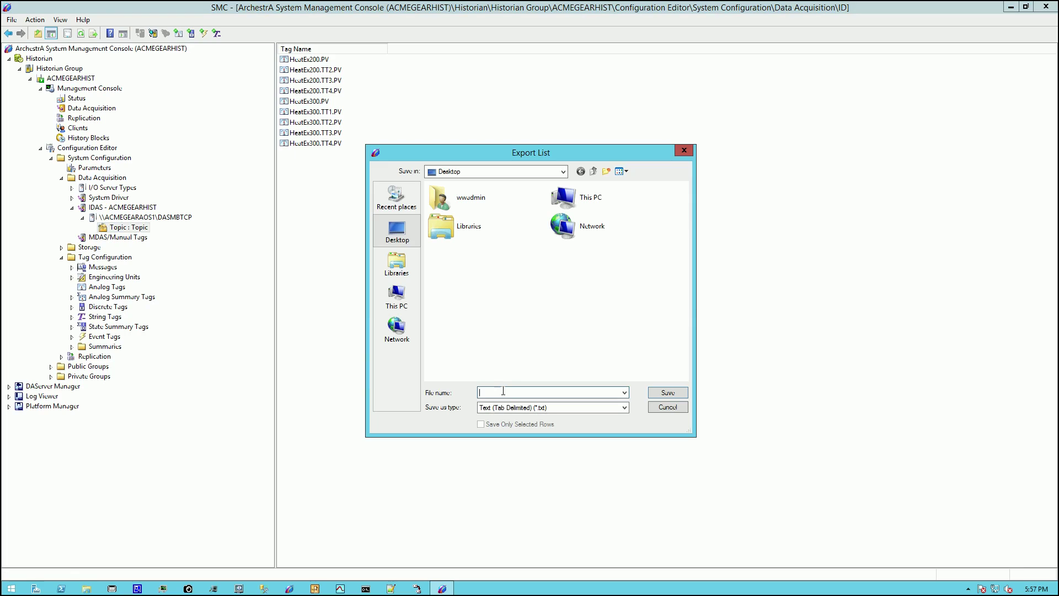
pyautogui.write('Tagnames')
pyautogui.click(655, 396)
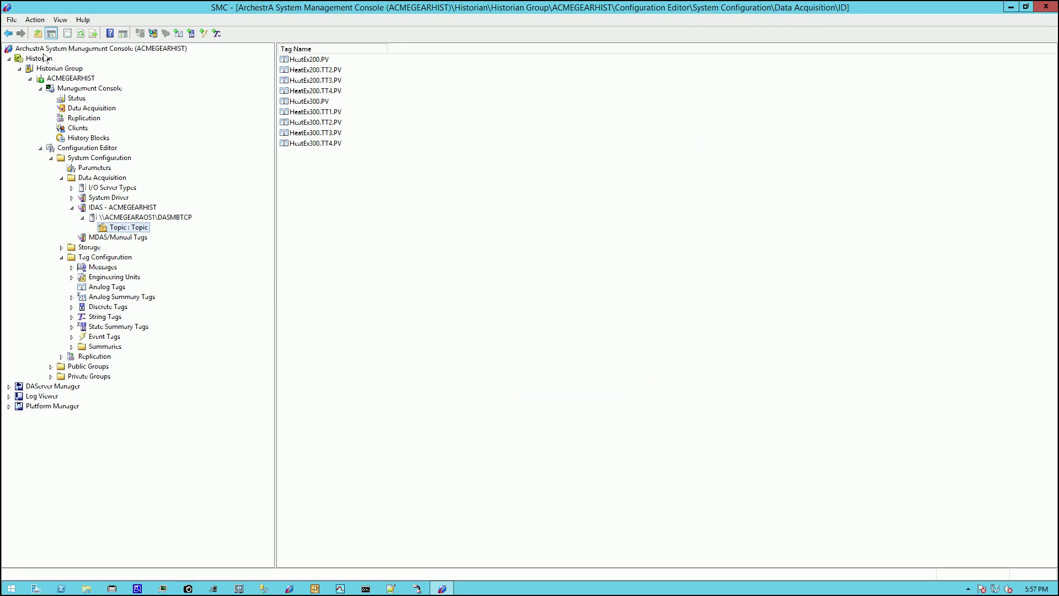
# Shut down and disable the Historian from its Status node, then minimize the console
pyautogui.click(77, 99)
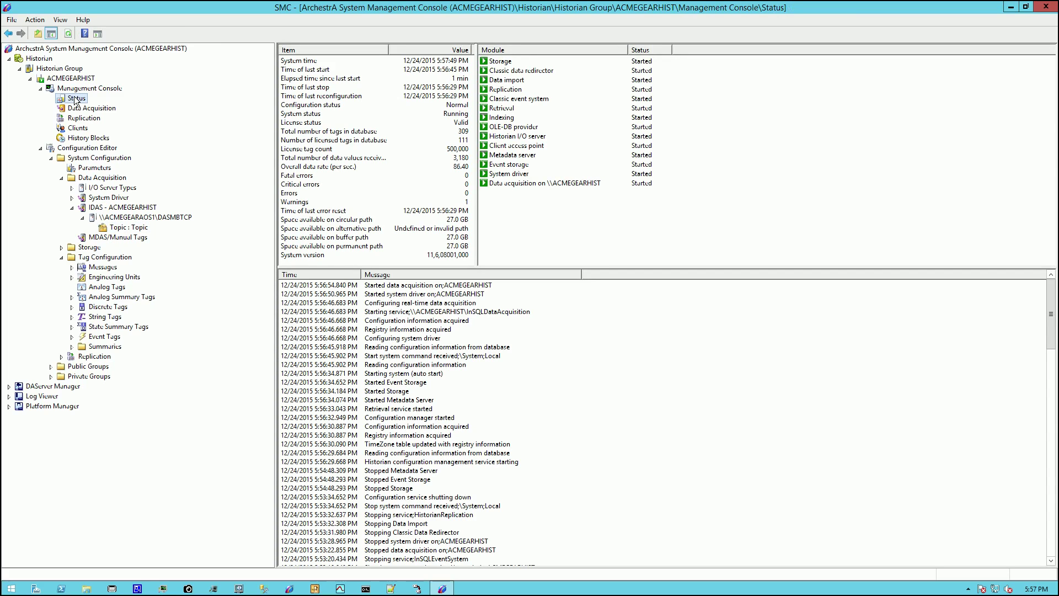
pyautogui.rightClick(76, 100)
pyautogui.moveTo(132, 131)
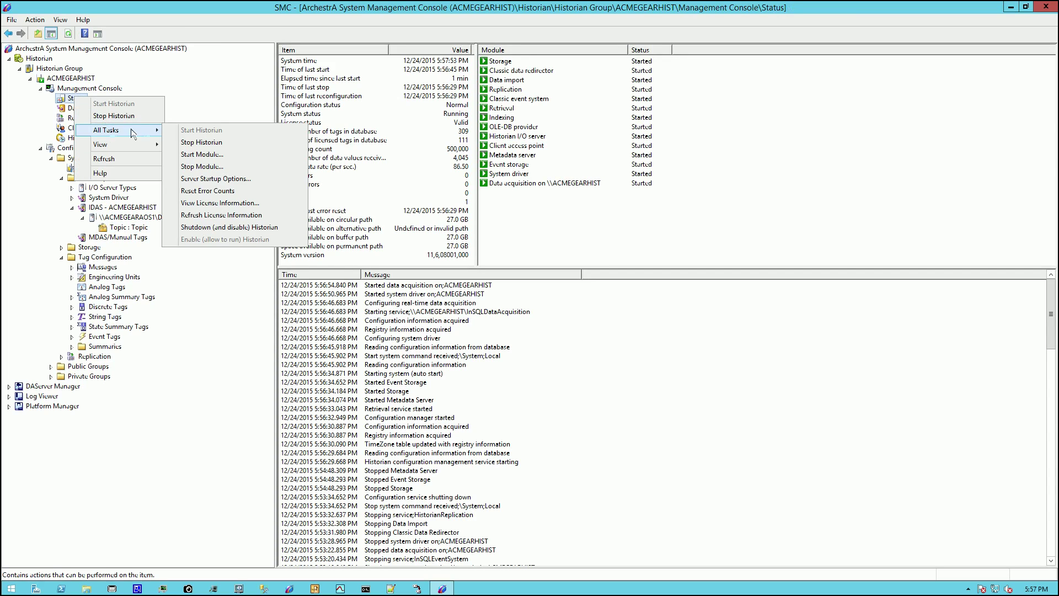
pyautogui.click(201, 226)
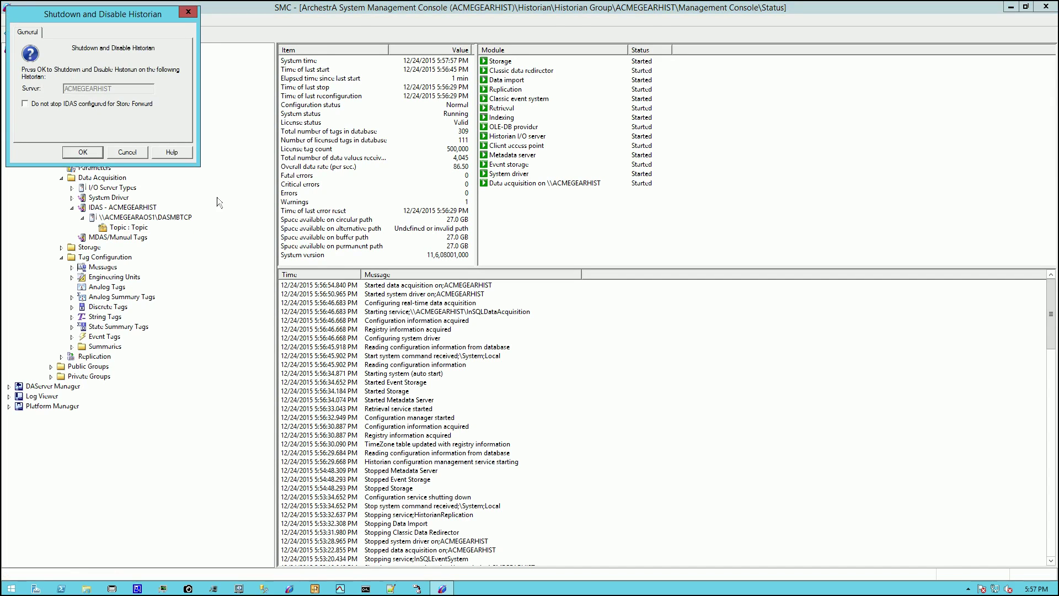
pyautogui.click(74, 155)
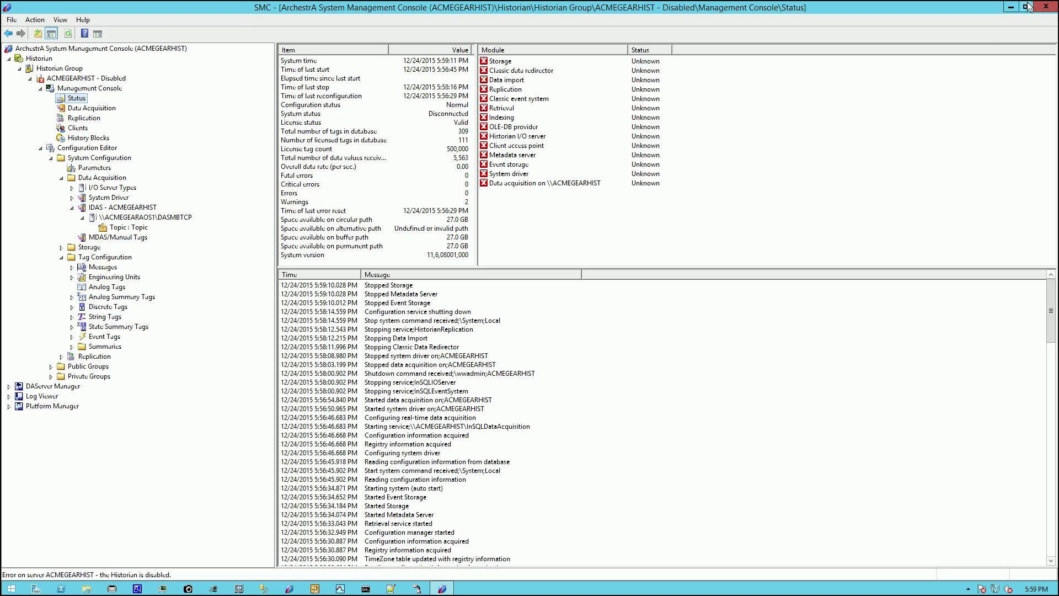
pyautogui.click(1010, 7)
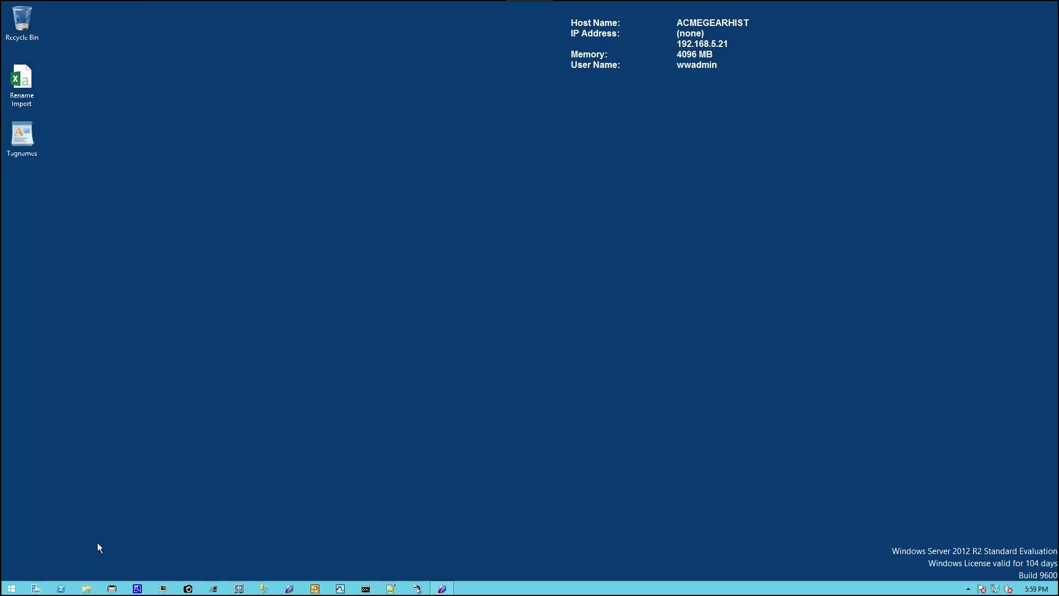
# Browse to C:\Program Files (x86)\Wonderware\Historian\x64 and select aahTagRename
pyautogui.click(86, 589)
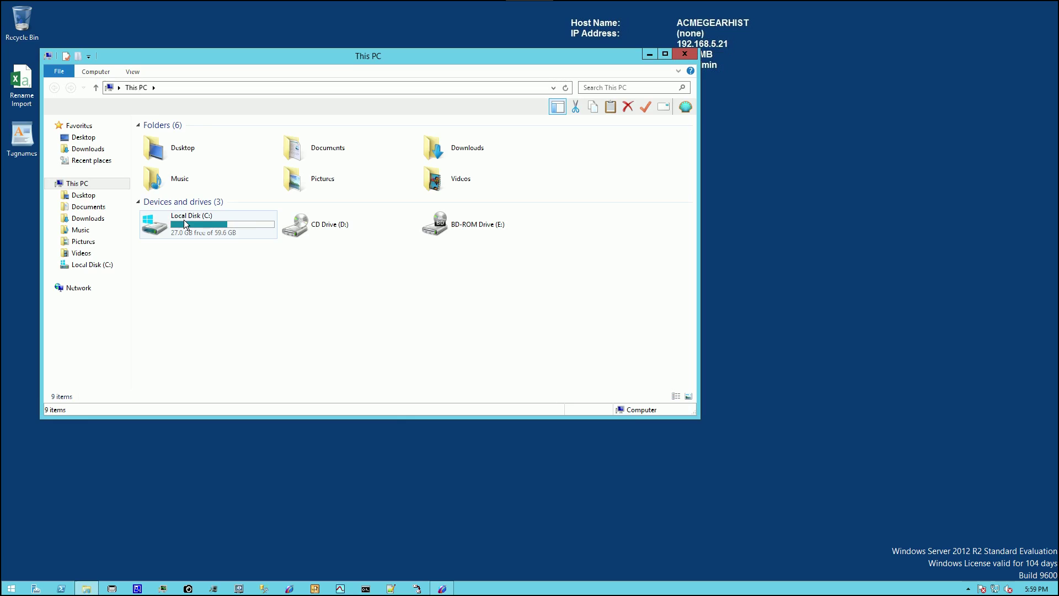
pyautogui.doubleClick(190, 220)
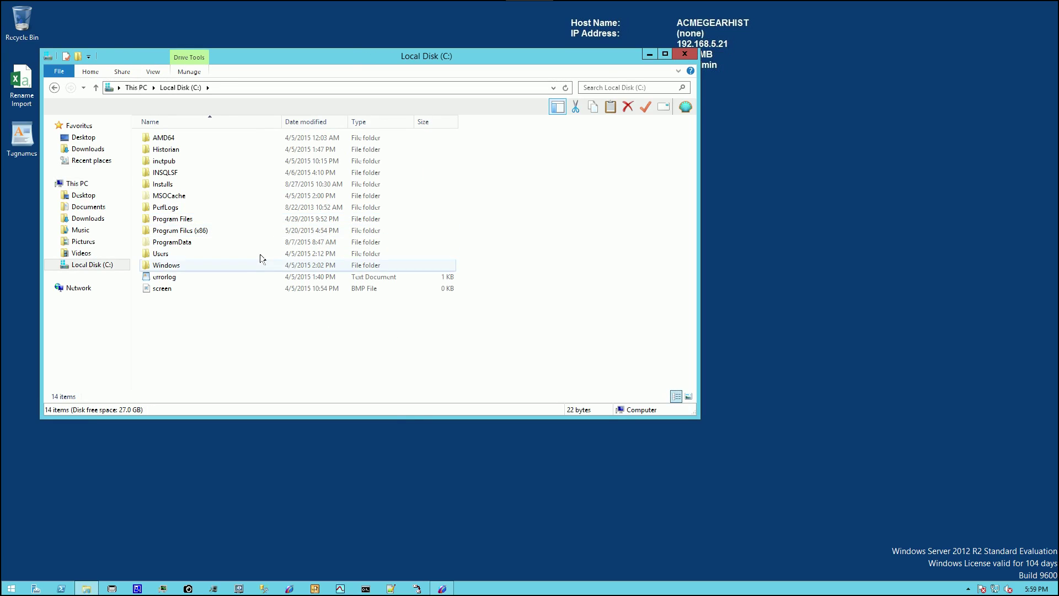
pyautogui.doubleClick(194, 233)
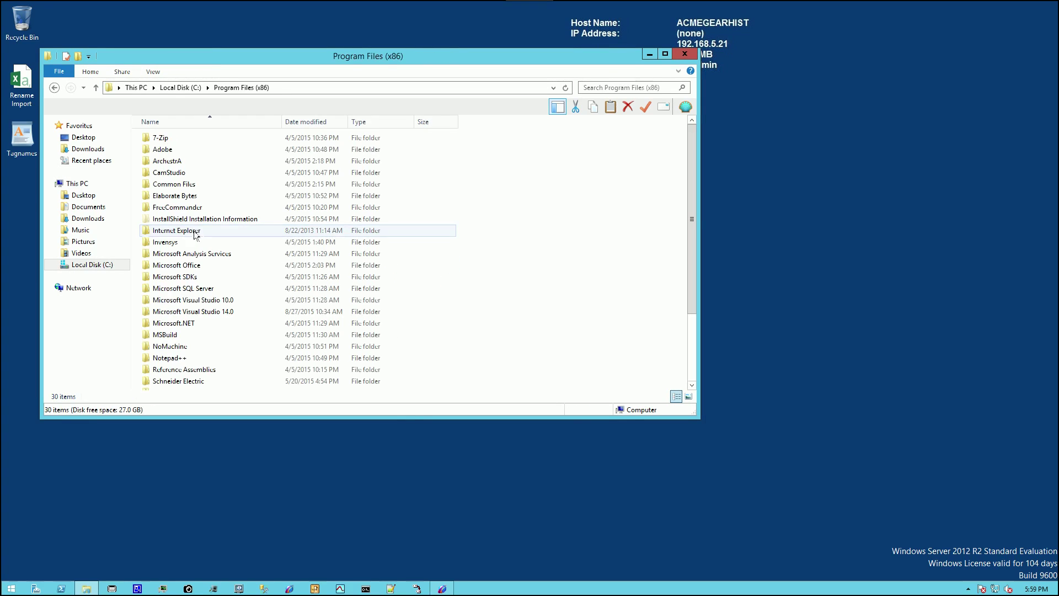
pyautogui.scroll(-3, 244, 267)
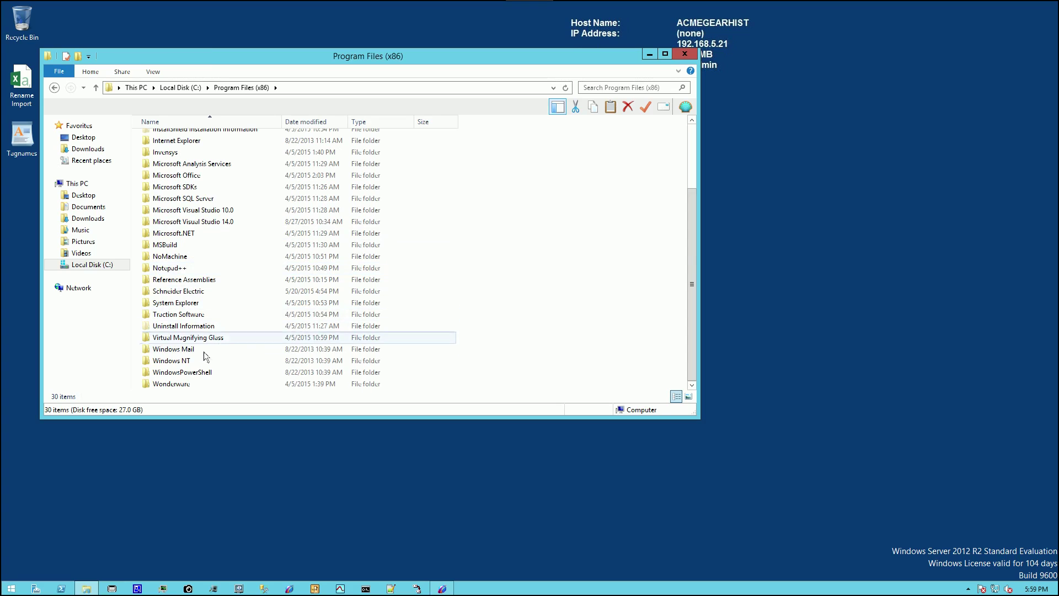
pyautogui.doubleClick(171, 384)
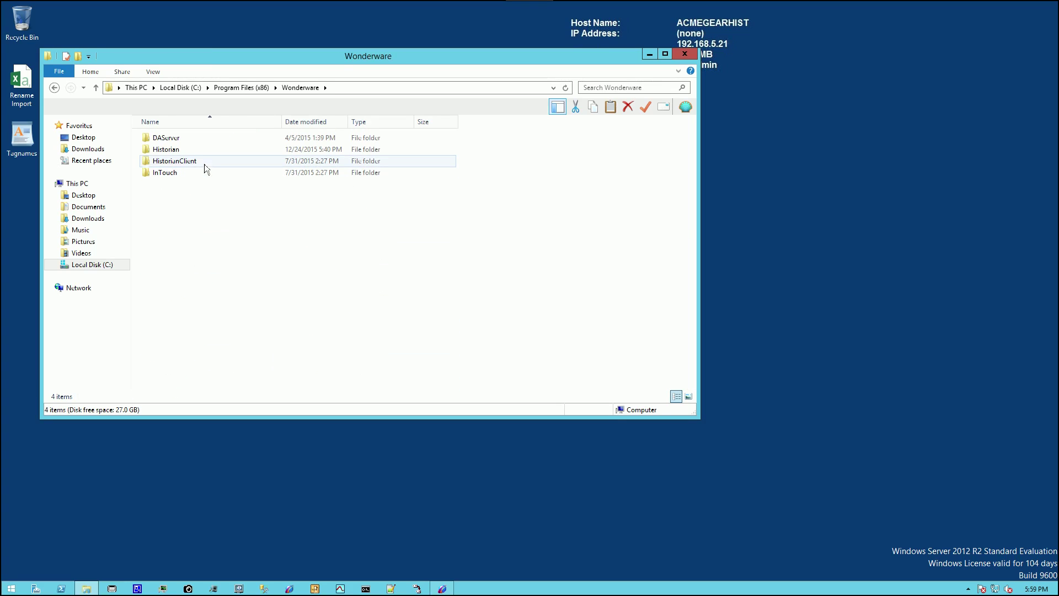
pyautogui.doubleClick(181, 151)
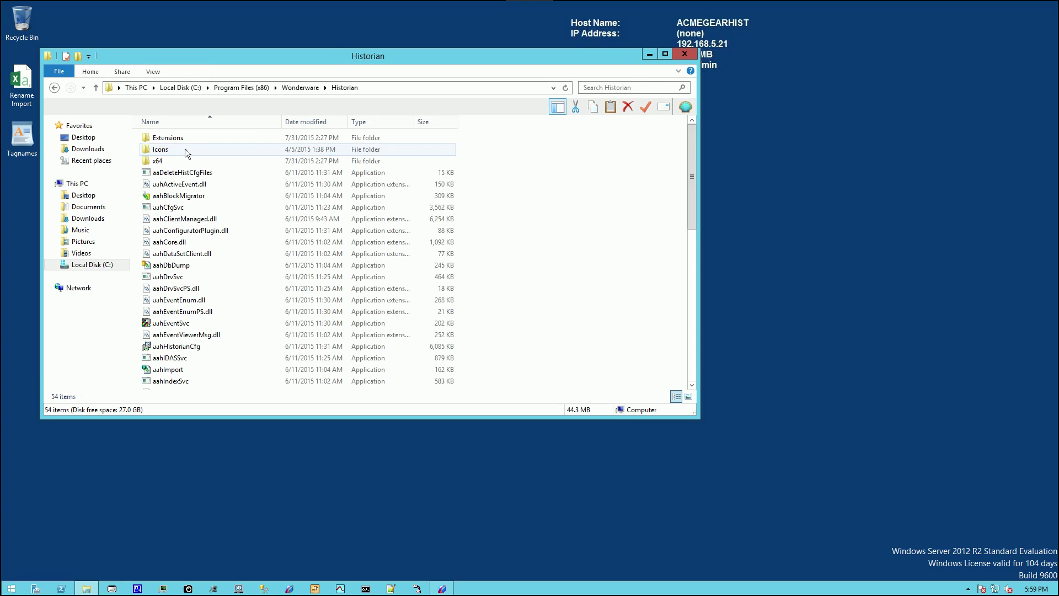
pyautogui.doubleClick(159, 162)
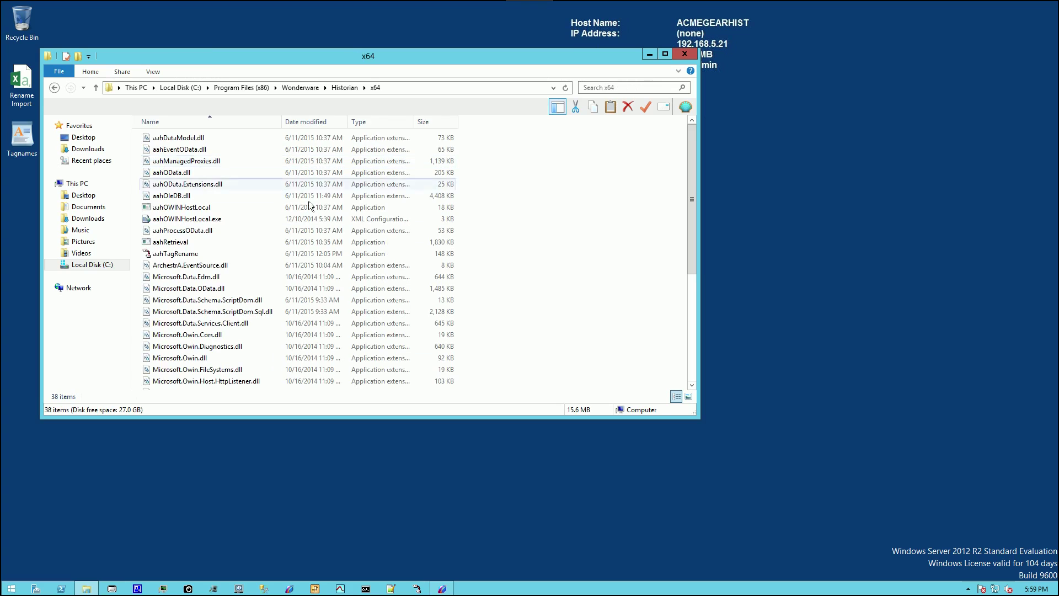
pyautogui.click(202, 254)
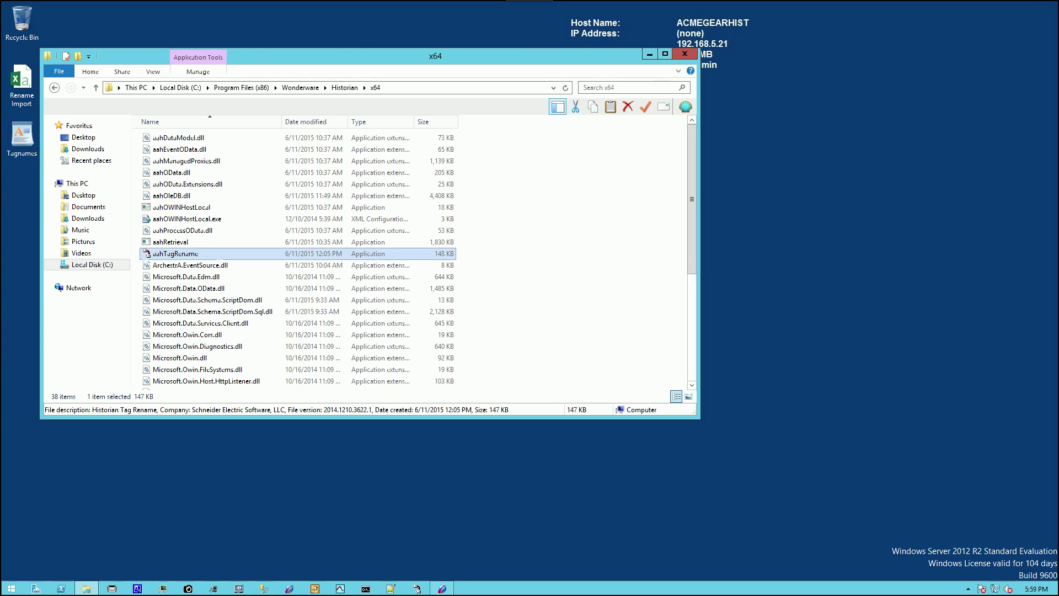
# Run aahTagRename as administrator and bring its database connection dialog into view
pyautogui.rightClick(213, 253)
pyautogui.click(257, 275)
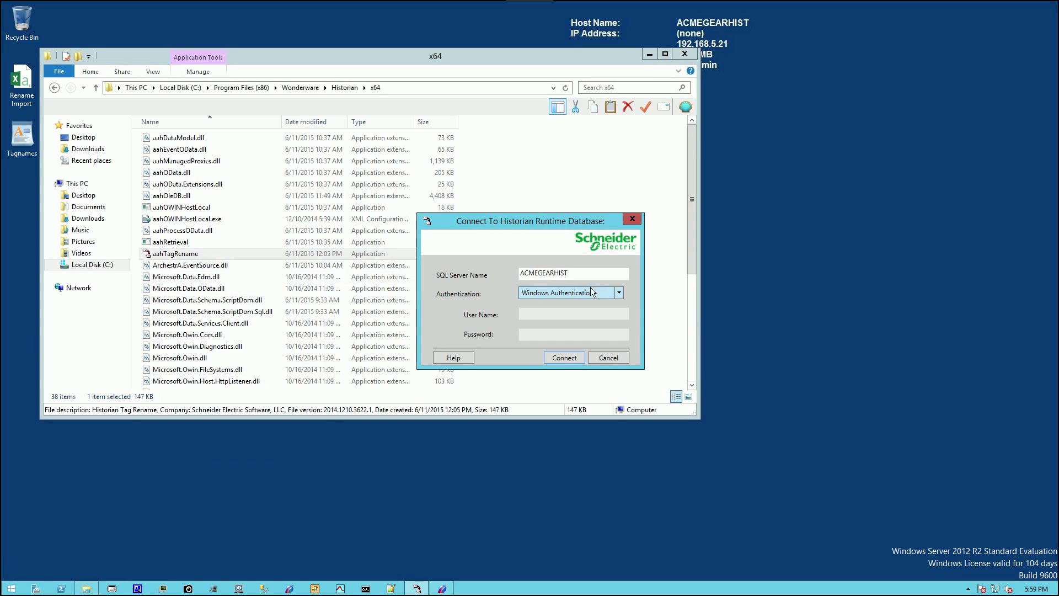
pyautogui.click(649, 54)
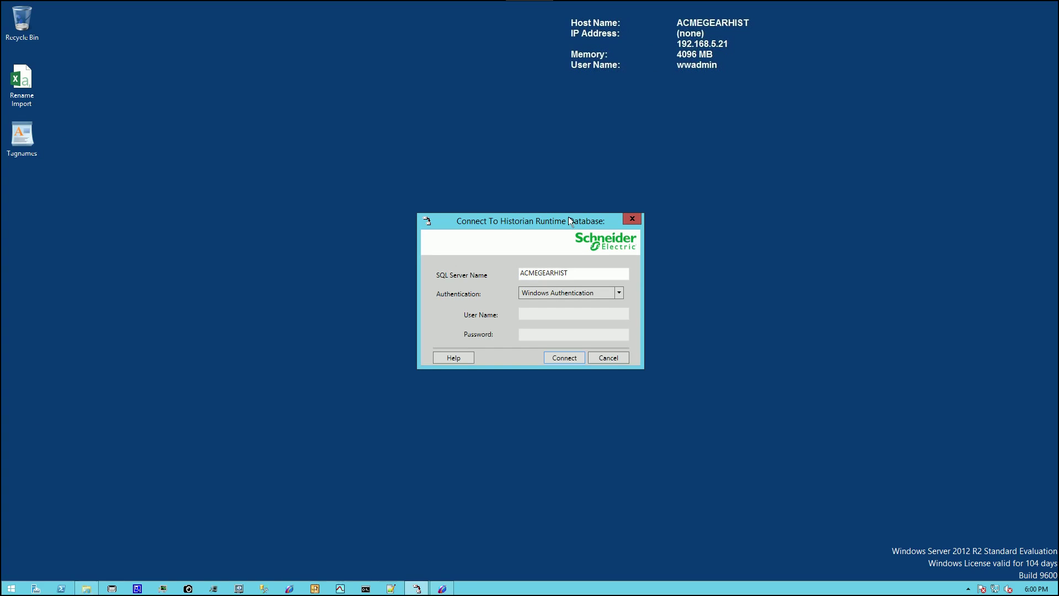
pyautogui.moveTo(568, 217); pyautogui.dragTo(483, 161)
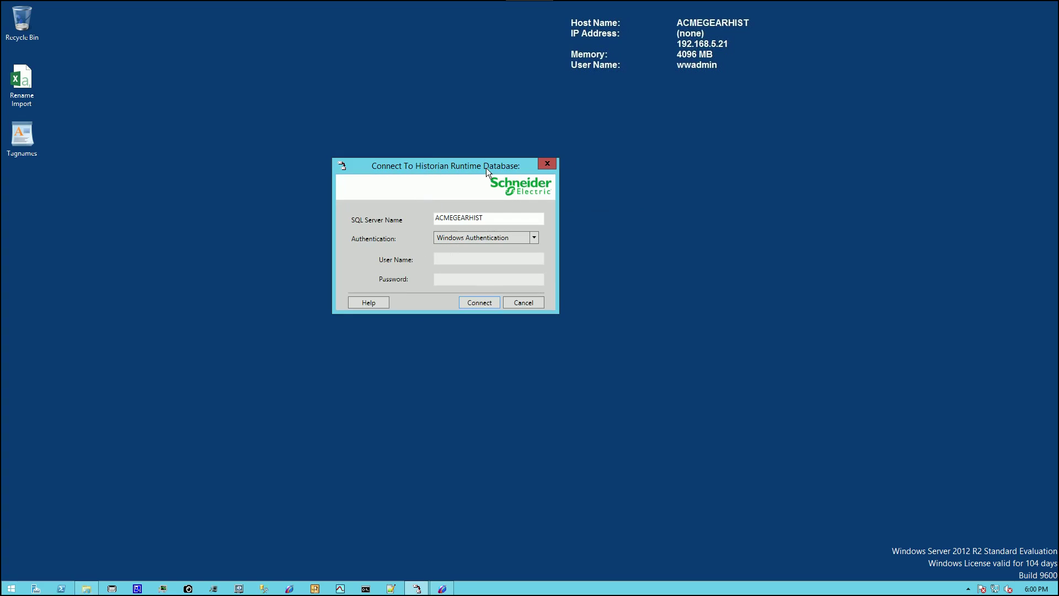
# Connect using SQL Server Authentication with the SQL login name and password
pyautogui.click(534, 238)
pyautogui.click(533, 238)
pyautogui.click(533, 239)
pyautogui.click(515, 260)
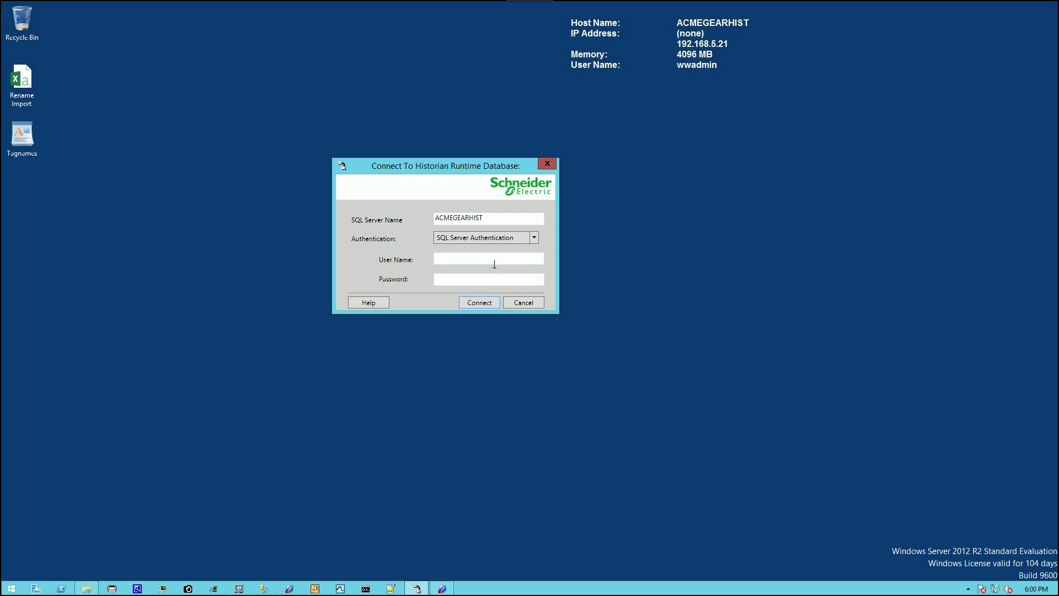
pyautogui.write('sa')
pyautogui.click(464, 282)
pyautogui.write('••')
pyautogui.click(475, 304)
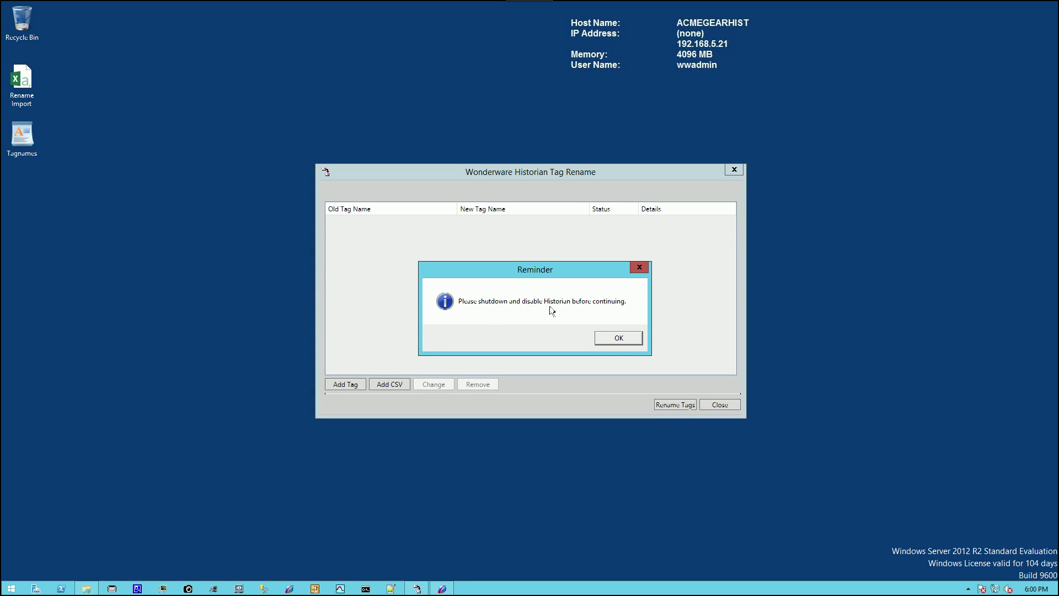
# Dismiss the shutdown reminder and open the Add Tag dialog
pyautogui.click(620, 338)
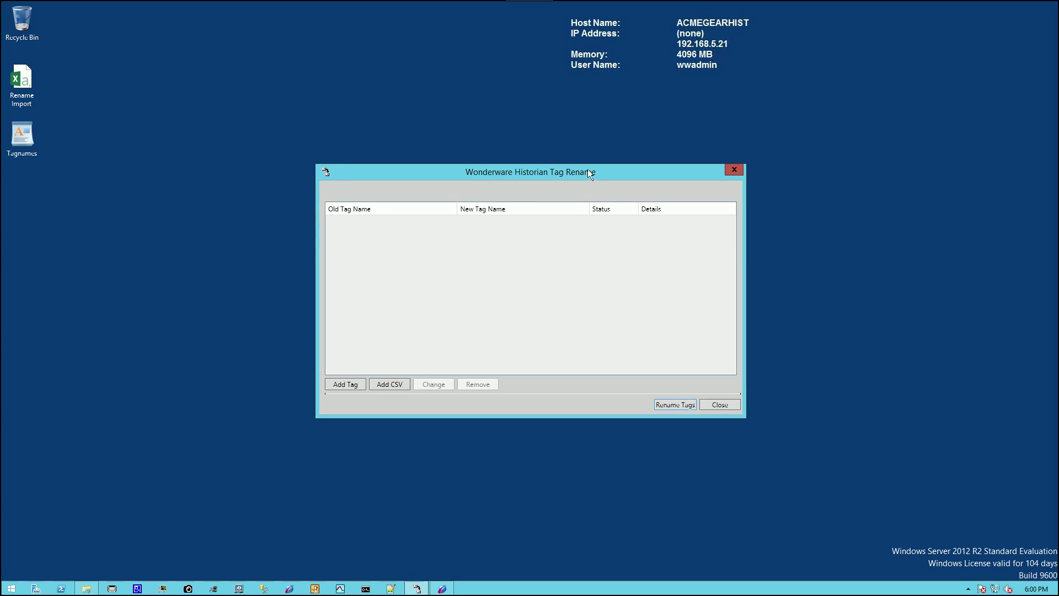
pyautogui.moveTo(588, 168); pyautogui.dragTo(564, 134)
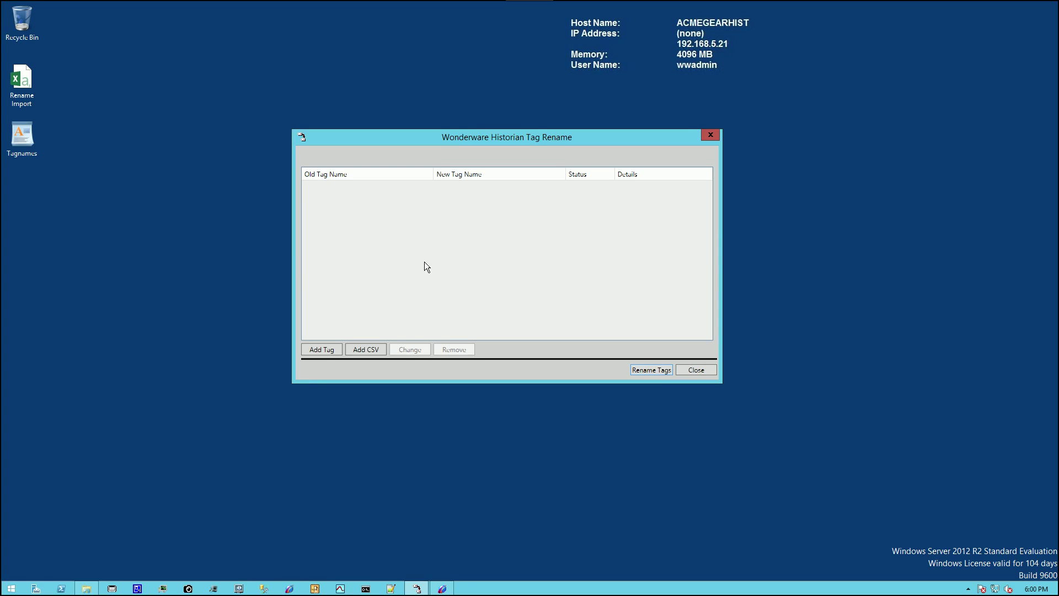
pyautogui.click(324, 352)
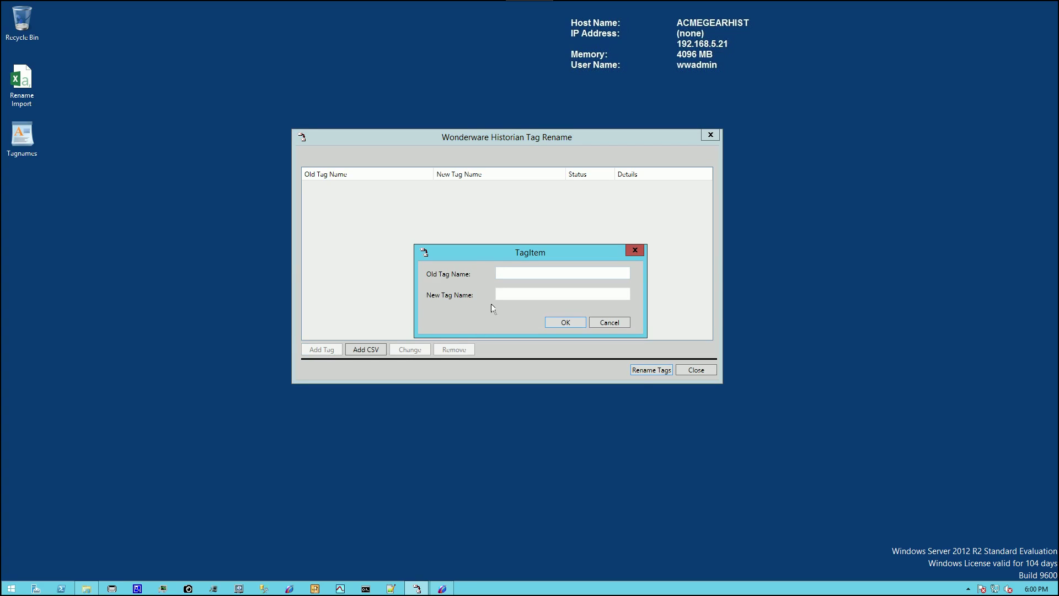
pyautogui.moveTo(488, 252); pyautogui.dragTo(488, 217)
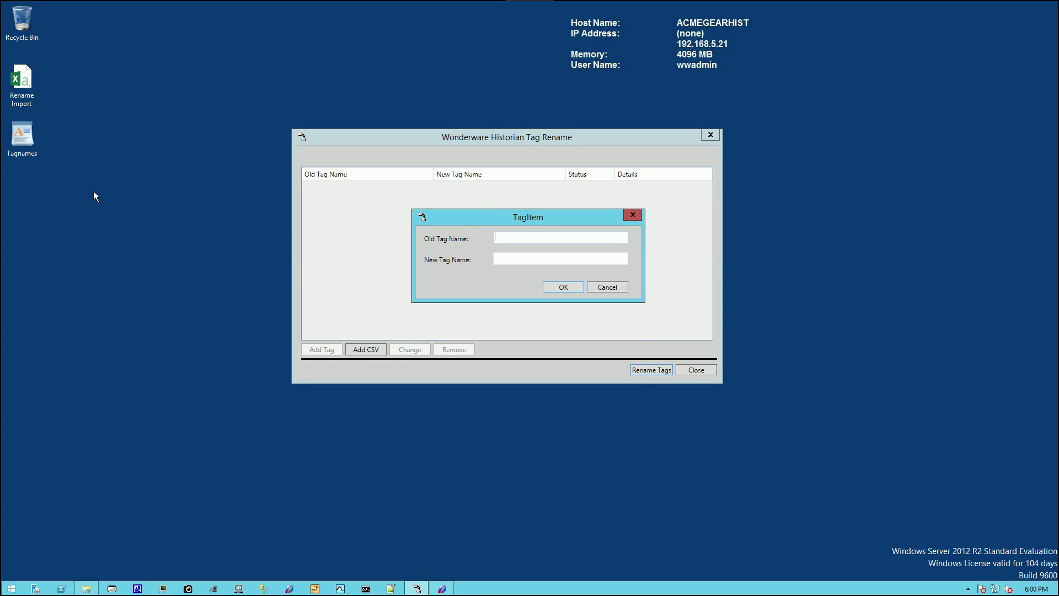
# Copy the HeatEx300.PV tag name from the Tagnames file in Notepad
pyautogui.rightClick(27, 132)
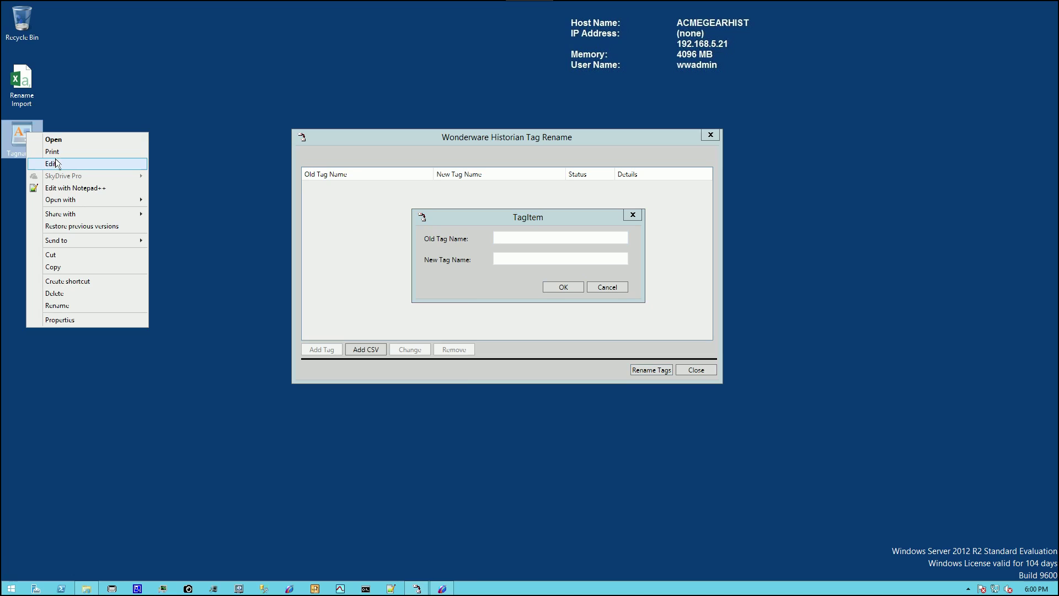
pyautogui.click(58, 164)
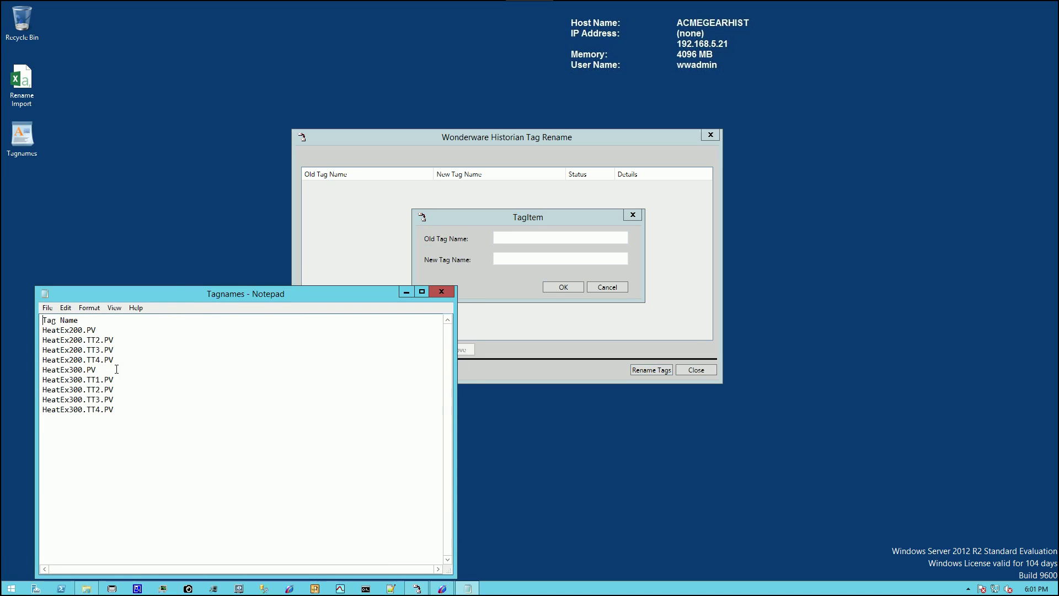
pyautogui.click(44, 377)
pyautogui.doubleClick(44, 369)
pyautogui.rightClick(49, 367)
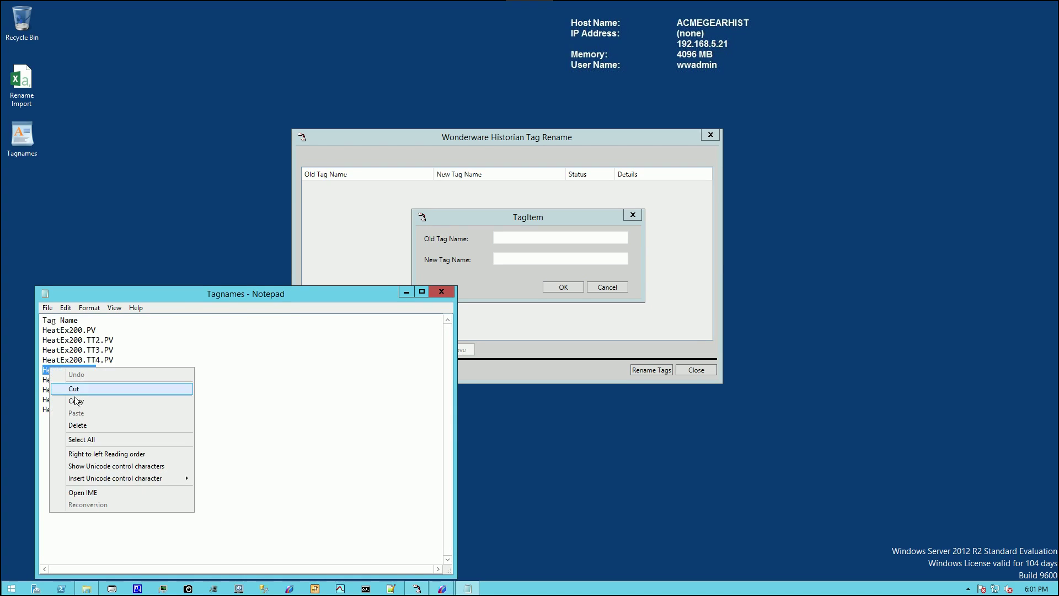
pyautogui.click(77, 400)
# Enter HeatEx300.PV as the old name and HeatEx400.PV as the new name
pyautogui.click(517, 236)
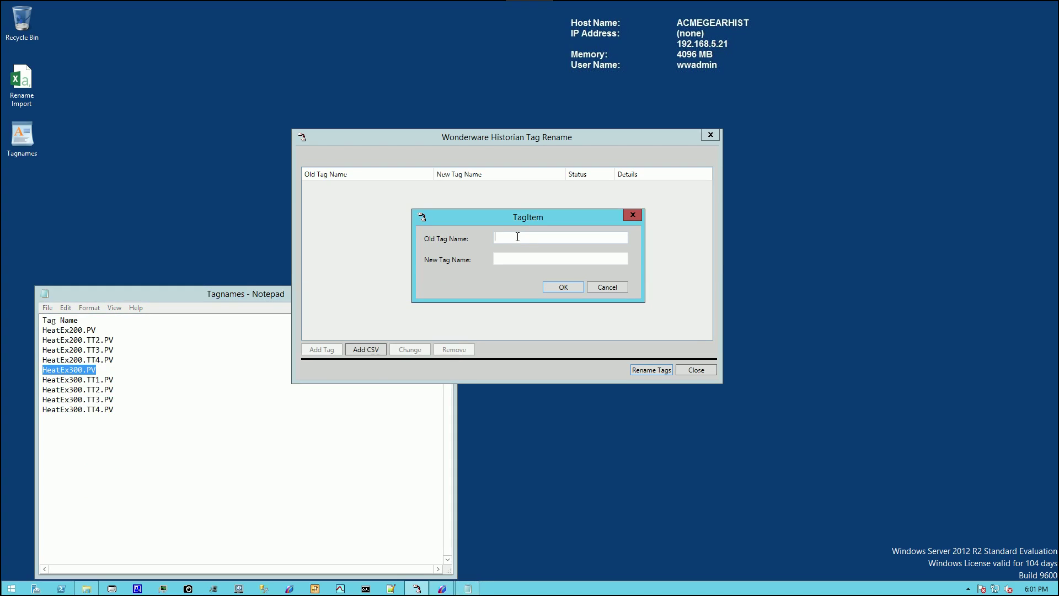
pyautogui.rightClick(517, 237)
pyautogui.click(538, 268)
pyautogui.click(523, 260)
pyautogui.rightClick(523, 260)
pyautogui.click(543, 293)
pyautogui.press('BackSpace')
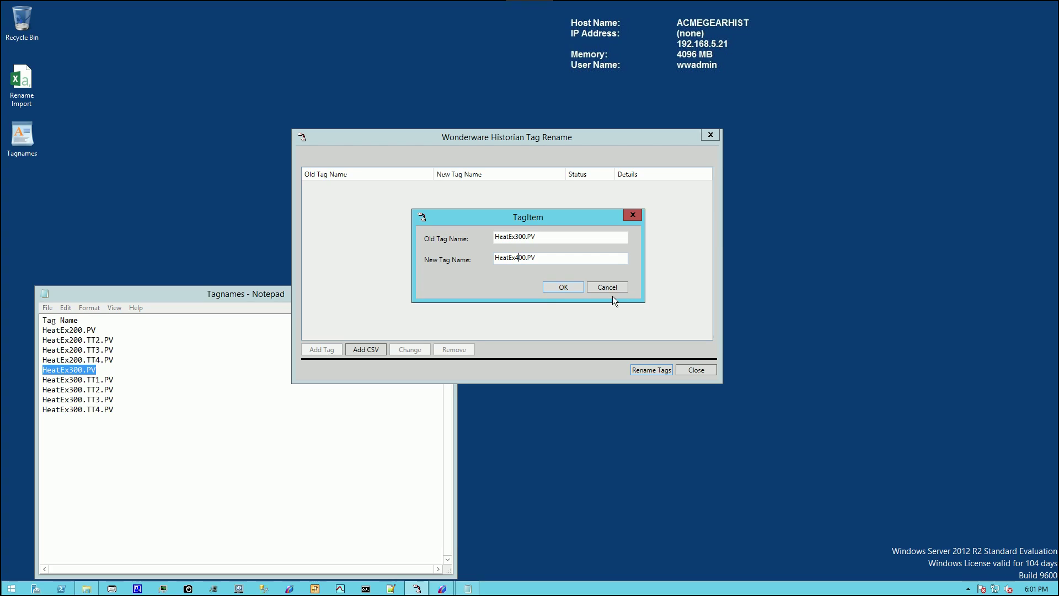
pyautogui.click(556, 287)
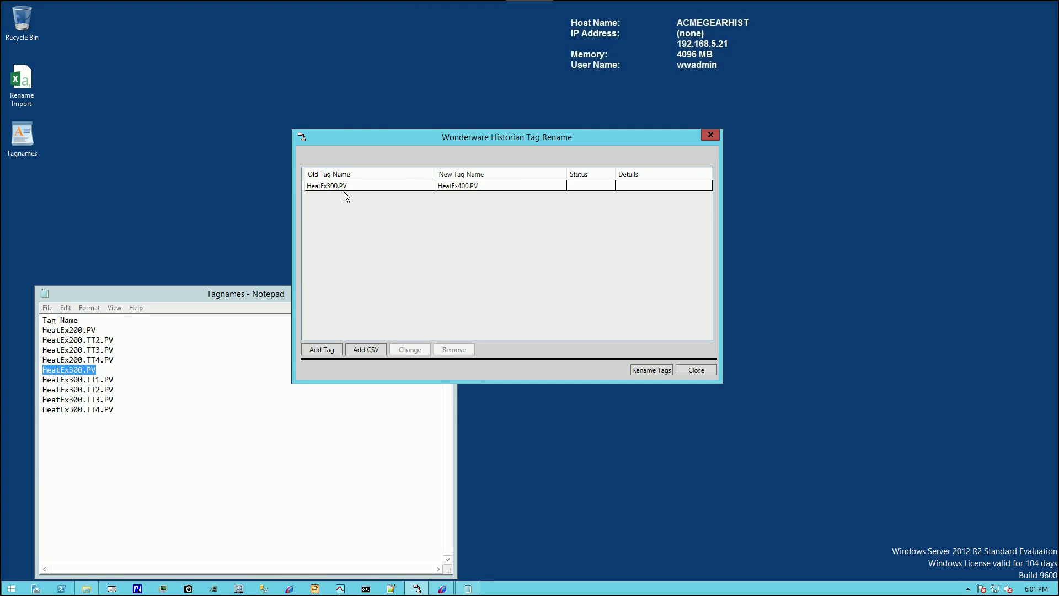
# Run the queued HeatEx300.PV to HeatEx400.PV rename, which reports Success
pyautogui.click(407, 187)
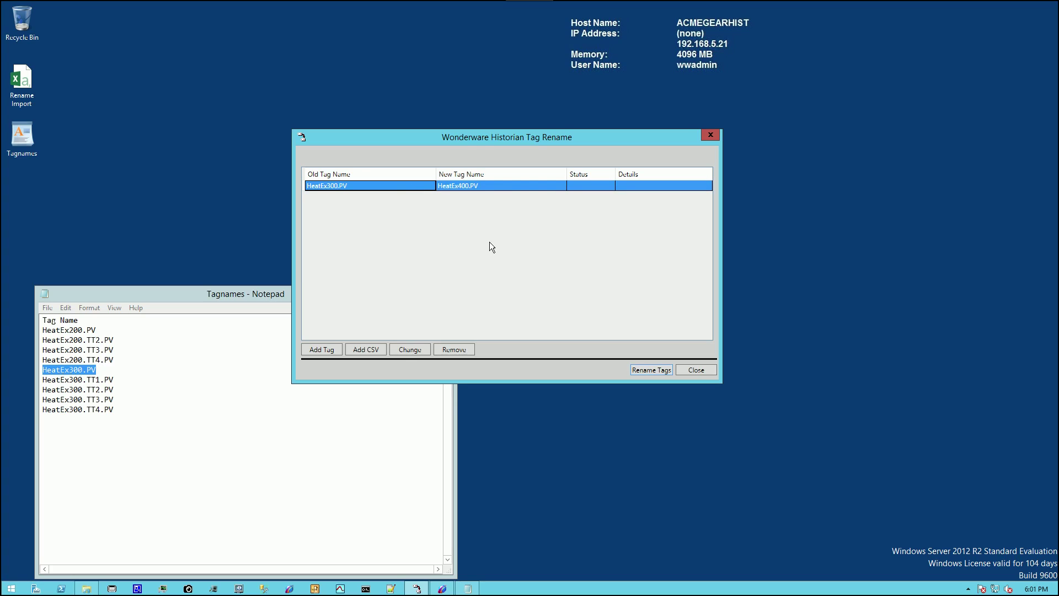
pyautogui.click(648, 368)
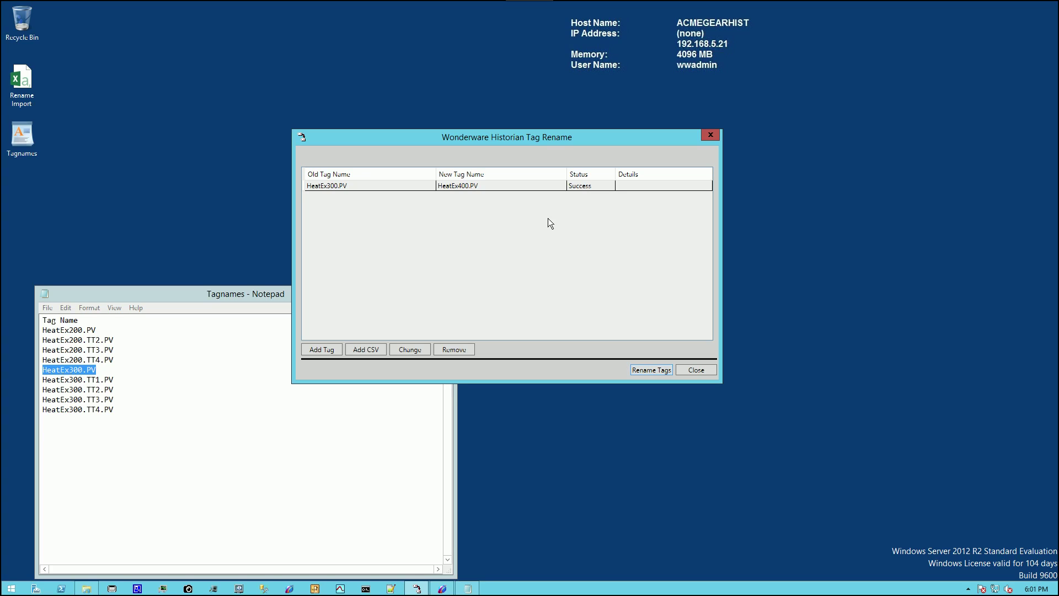
pyautogui.moveTo(517, 137); pyautogui.dragTo(526, 116)
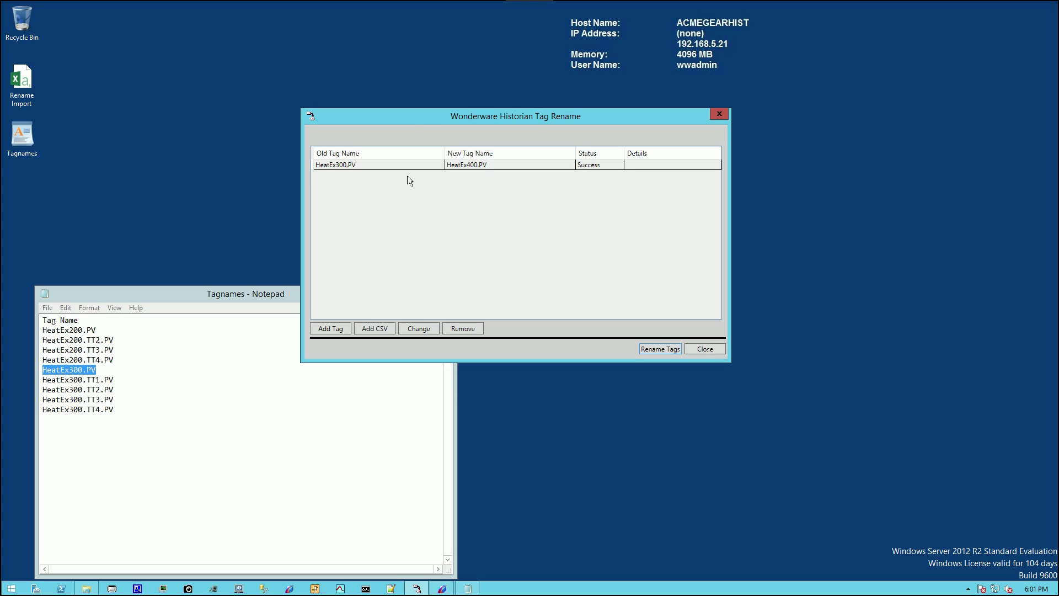
# Remove the finished HeatEx300.PV row and review the Rename Import CSV in Notepad
pyautogui.click(390, 165)
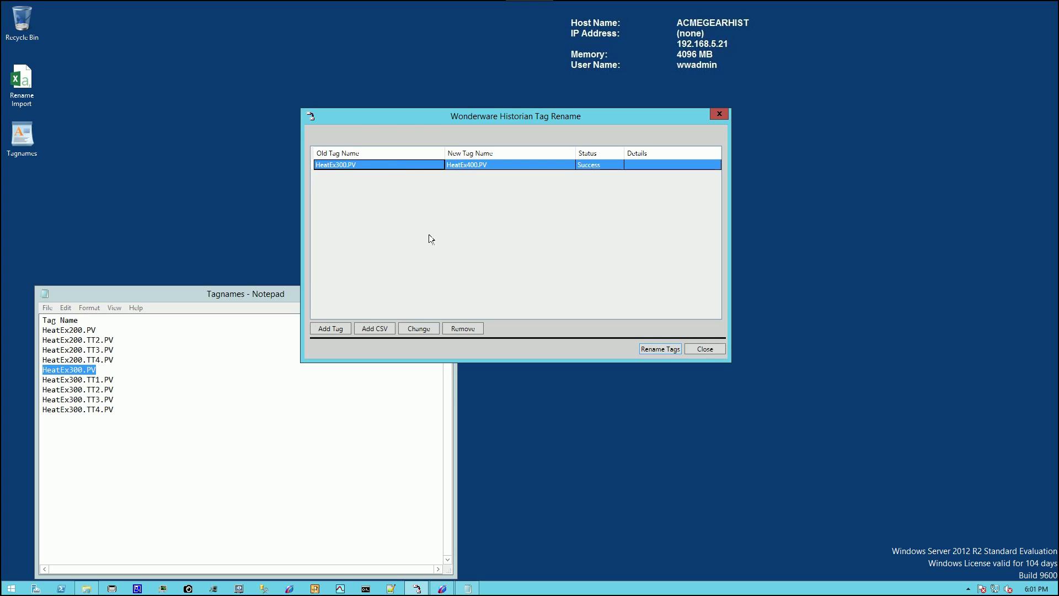
pyautogui.click(464, 328)
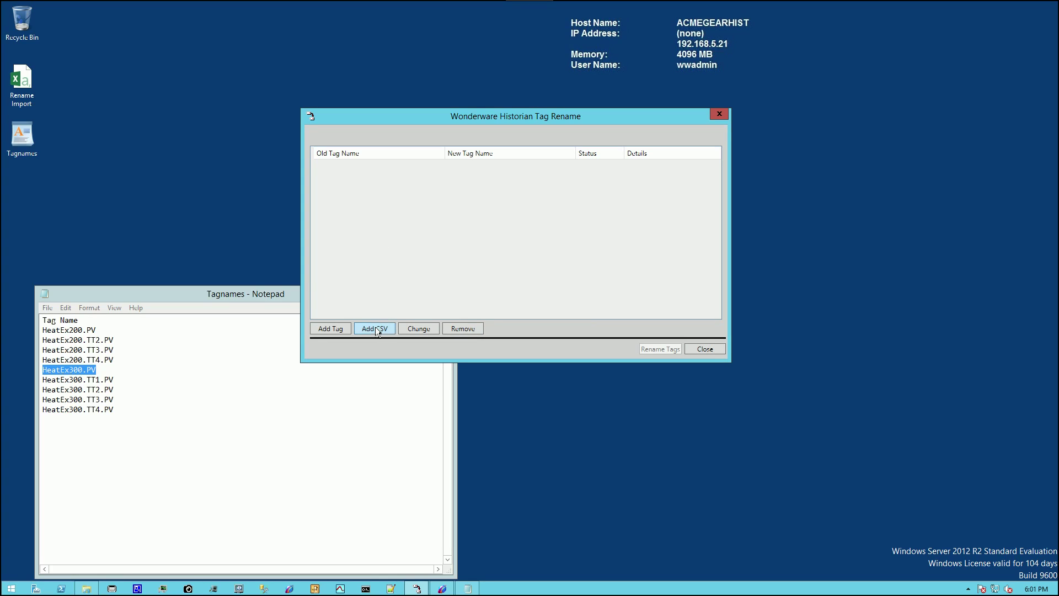
pyautogui.rightClick(26, 82)
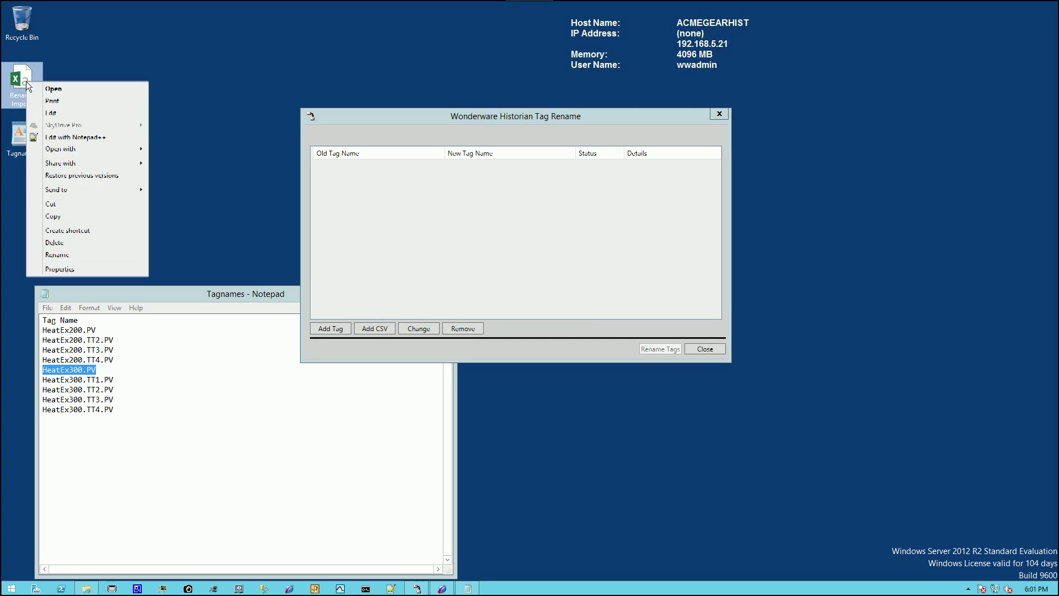
pyautogui.click(59, 113)
pyautogui.moveTo(178, 257); pyautogui.dragTo(169, 194)
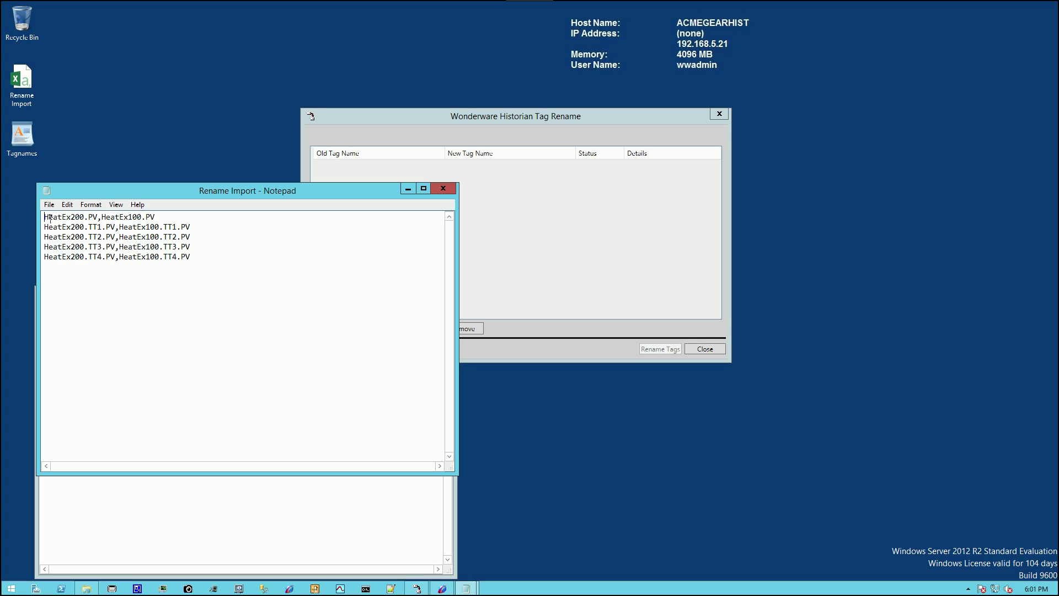
pyautogui.moveTo(44, 217); pyautogui.dragTo(158, 214)
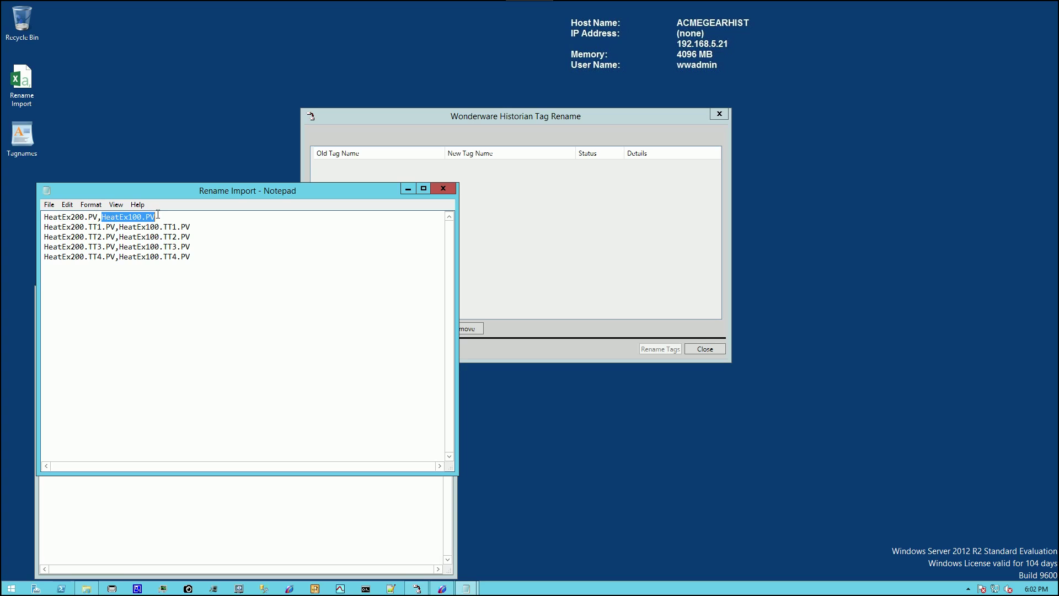
# Import the Rename Import CSV and run its five HeatEx200-to-HeatEx100 renames
pyautogui.click(442, 189)
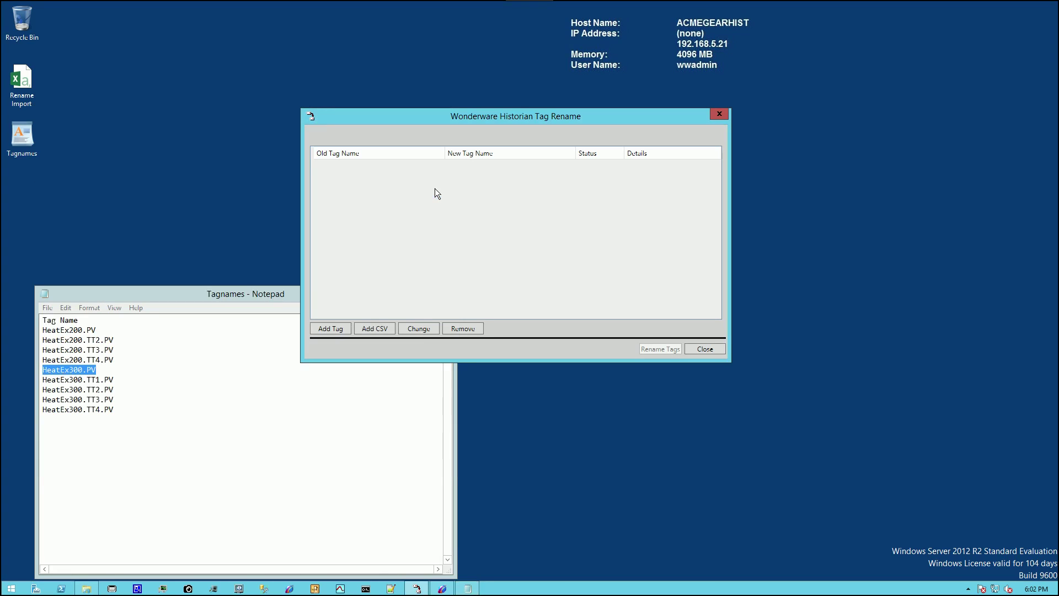
pyautogui.click(378, 330)
pyautogui.click(468, 268)
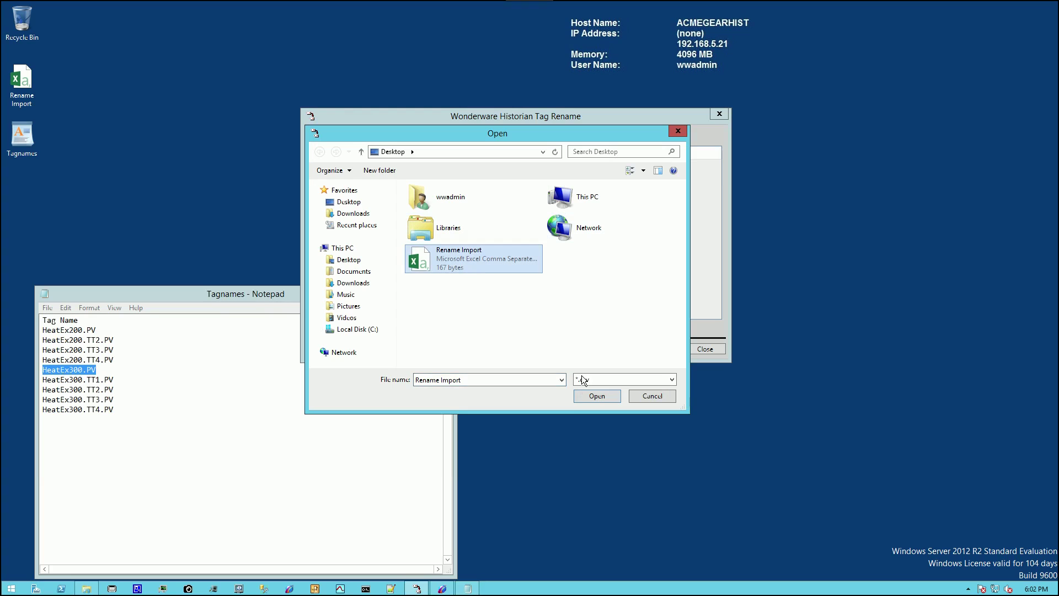
pyautogui.click(596, 396)
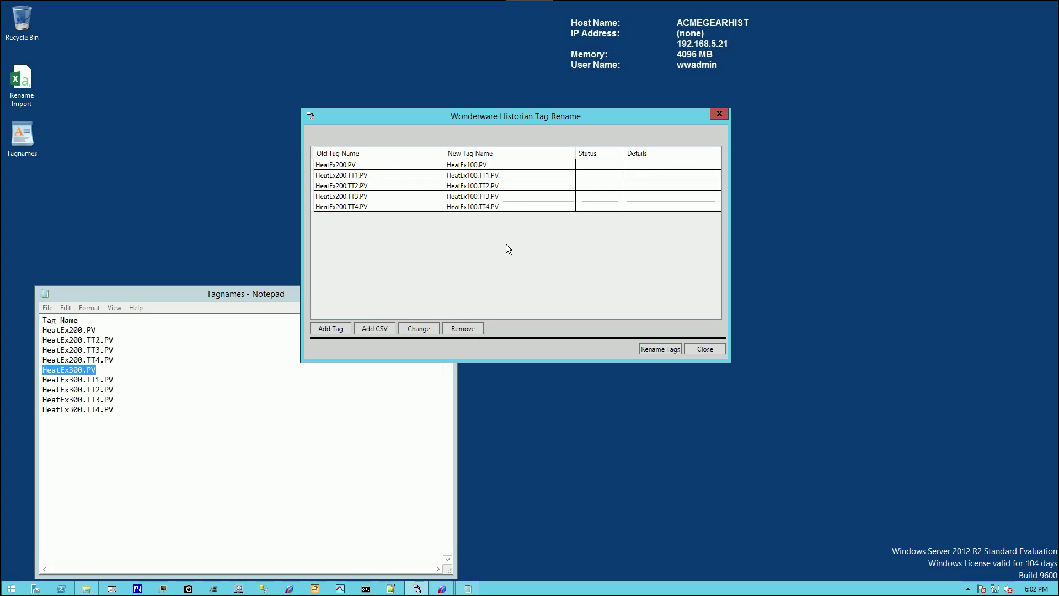
pyautogui.click(656, 348)
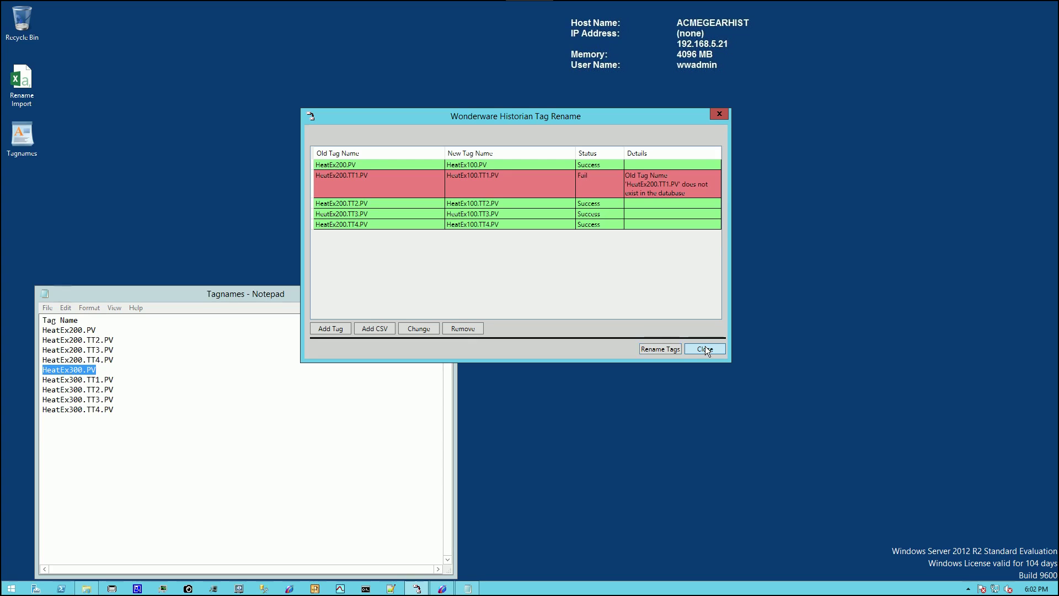
# Close Tag Rename and enable the Historian again from the Status node in SMC
pyautogui.click(704, 345)
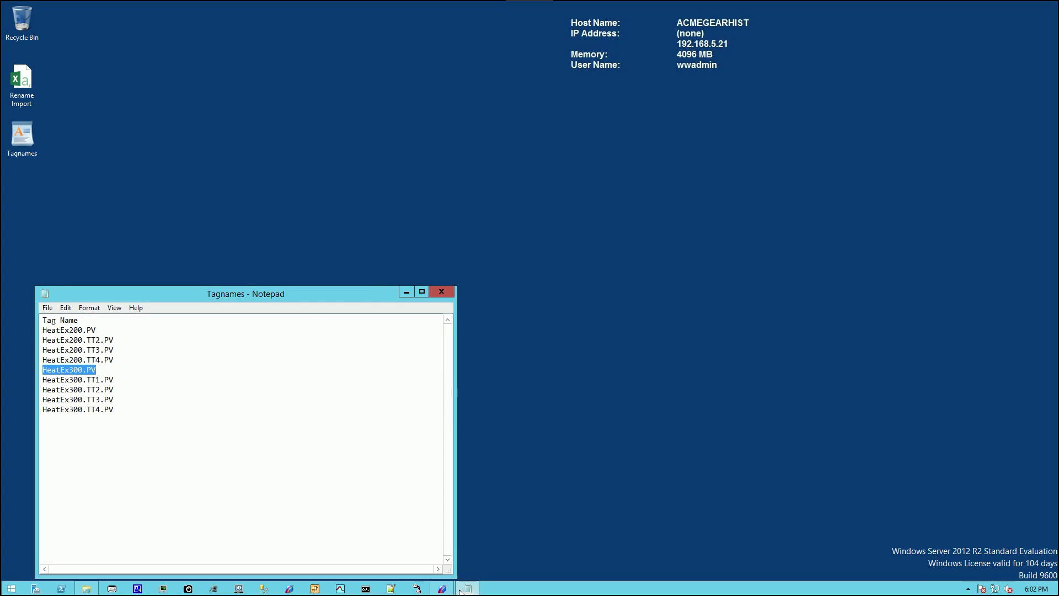
pyautogui.click(442, 588)
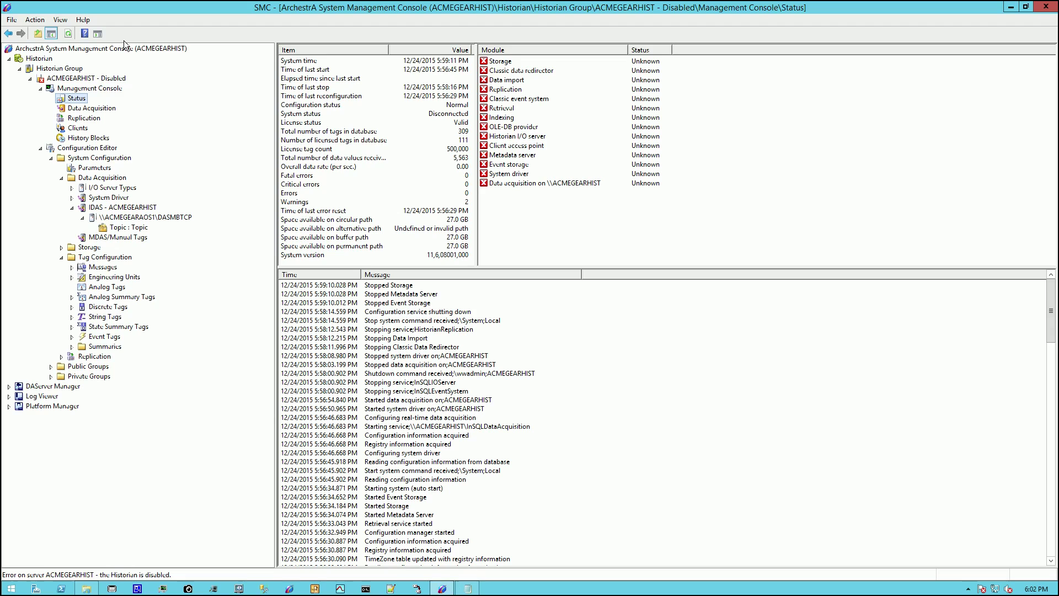
pyautogui.rightClick(72, 102)
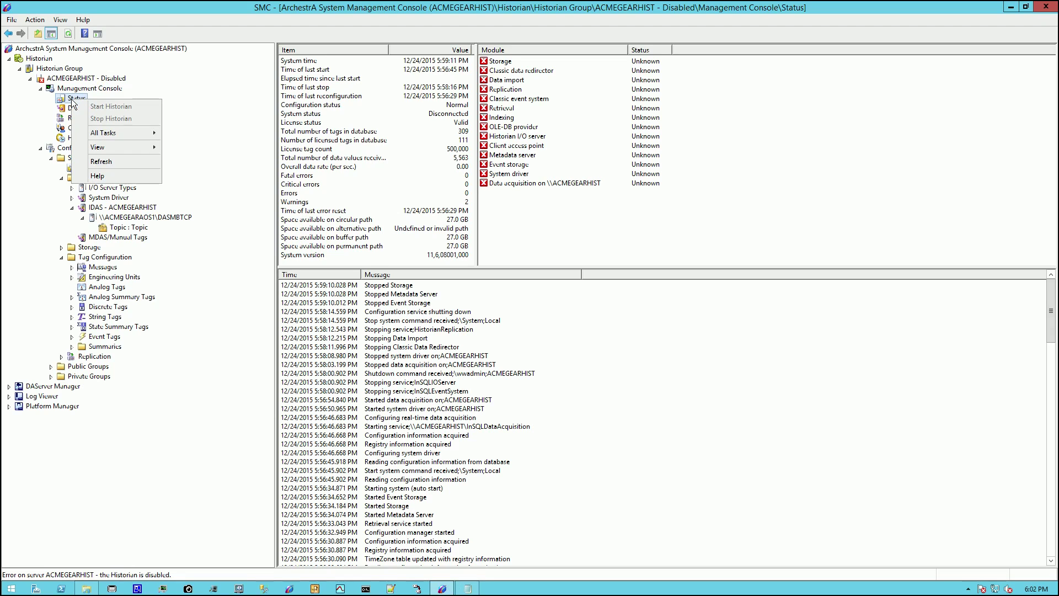
pyautogui.moveTo(99, 134)
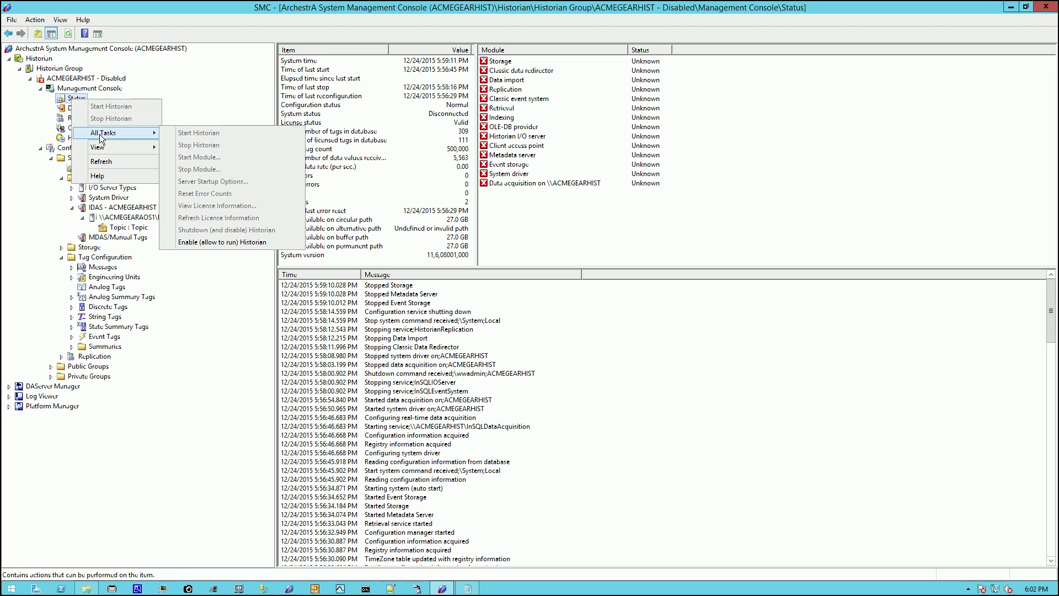
pyautogui.click(199, 241)
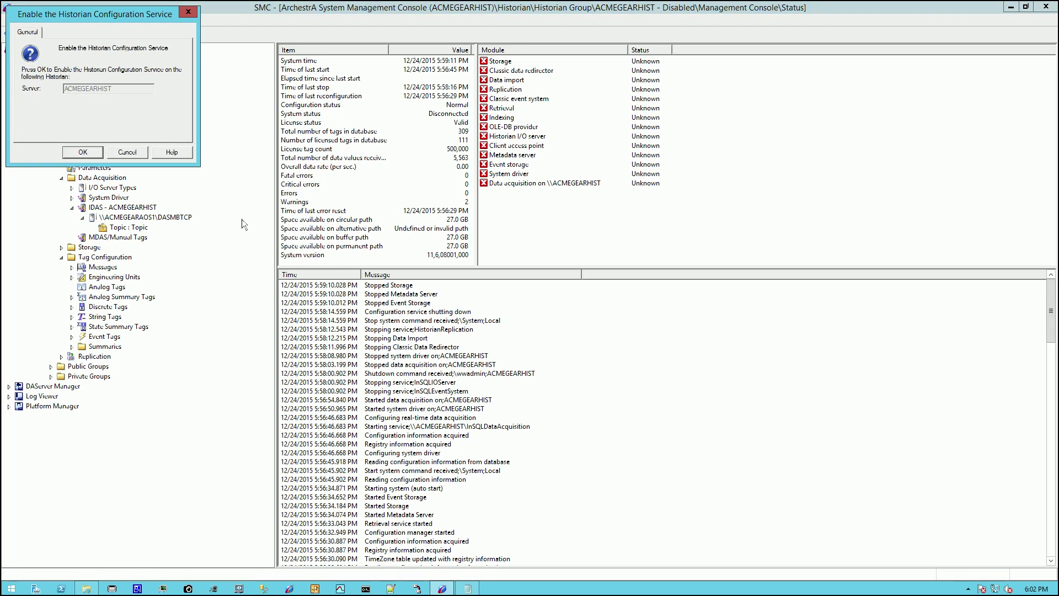
pyautogui.click(83, 152)
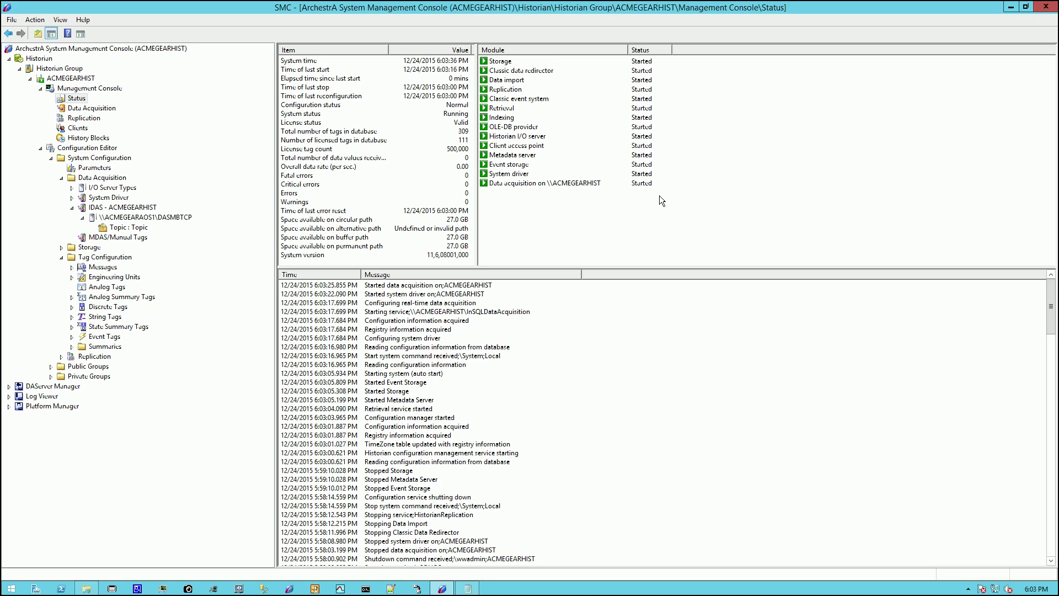
# Select the four HeatEx100 tags under the IDAS topic to confirm them, then minimize SMC
pyautogui.click(126, 229)
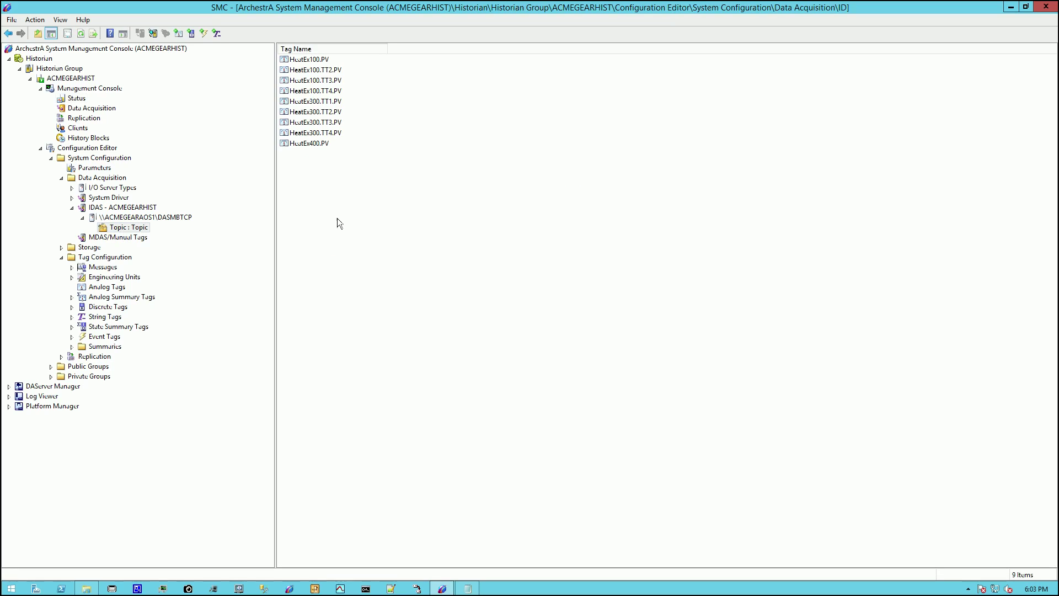
pyautogui.click(309, 60)
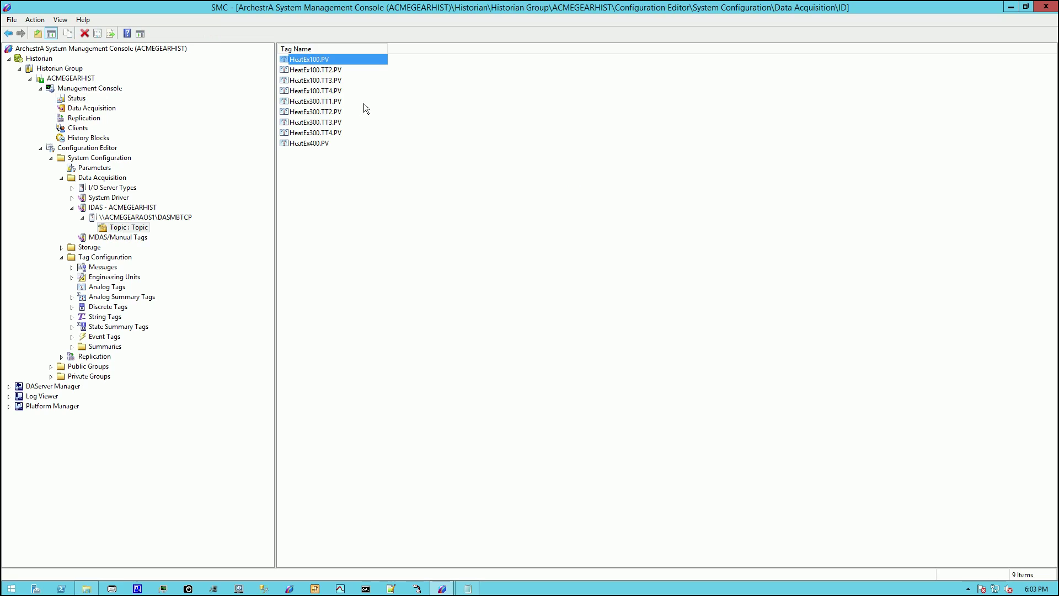
pyautogui.keyDown('shift'); pyautogui.click(307, 92); pyautogui.keyUp('shift')
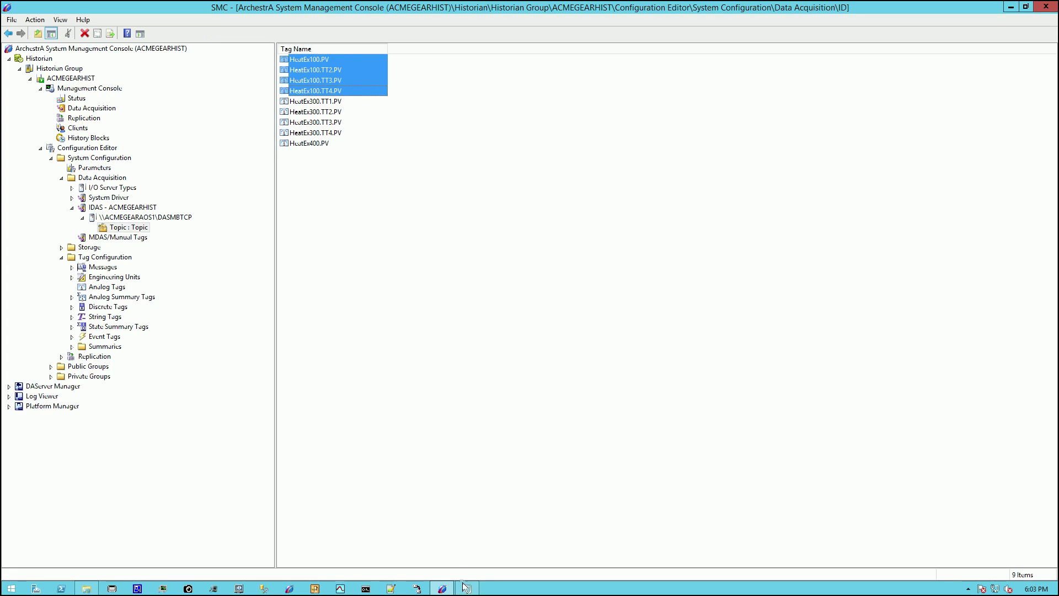
pyautogui.click(1010, 7)
# Reopen the Rename Import CSV in Notepad to review its five HeatEx200-to-HeatEx100 pairs, then minimize it
pyautogui.rightClick(29, 82)
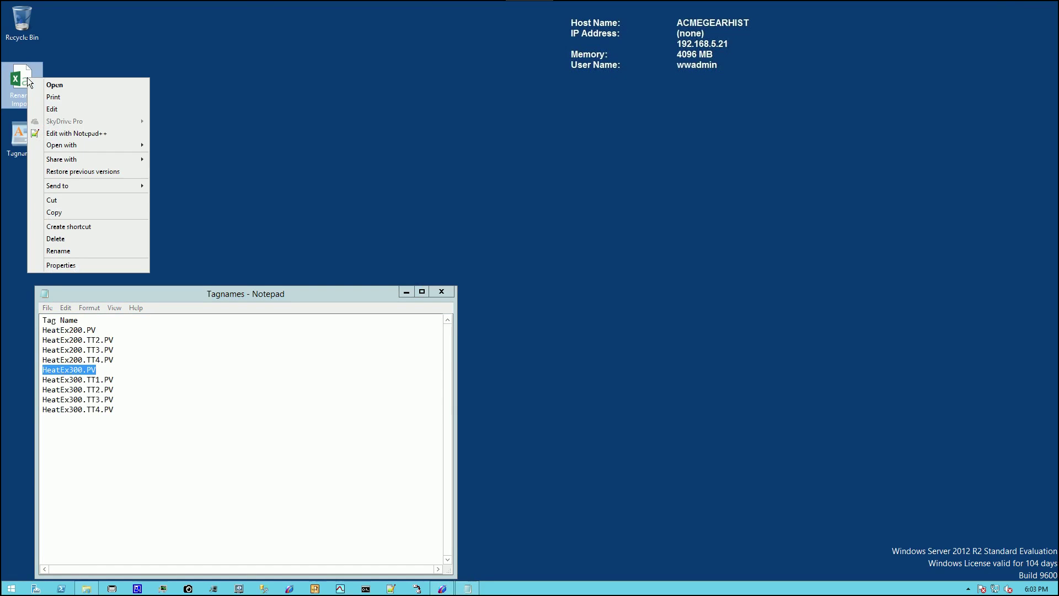
pyautogui.click(61, 110)
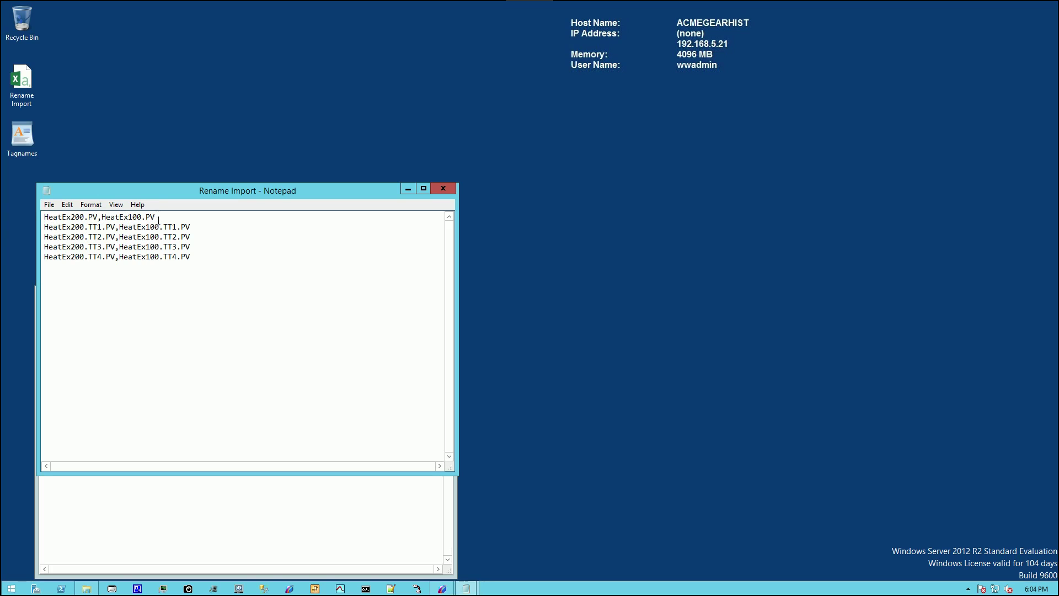
pyautogui.click(408, 189)
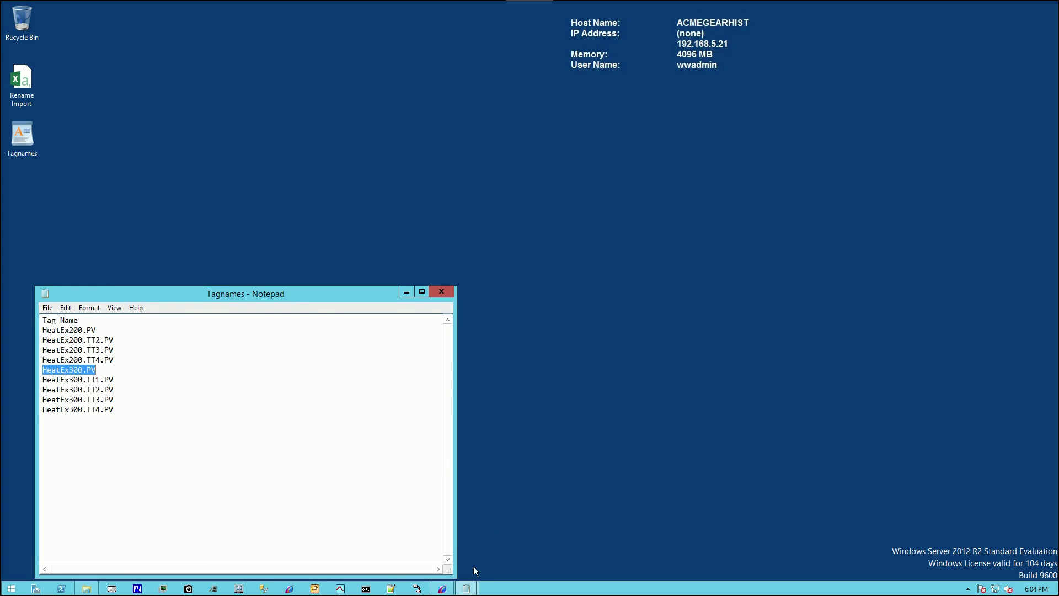
# Return to SMC and select HeatEx100.TT4.PV and HeatEx400.PV among the nine IDAS topic tags
pyautogui.click(442, 588)
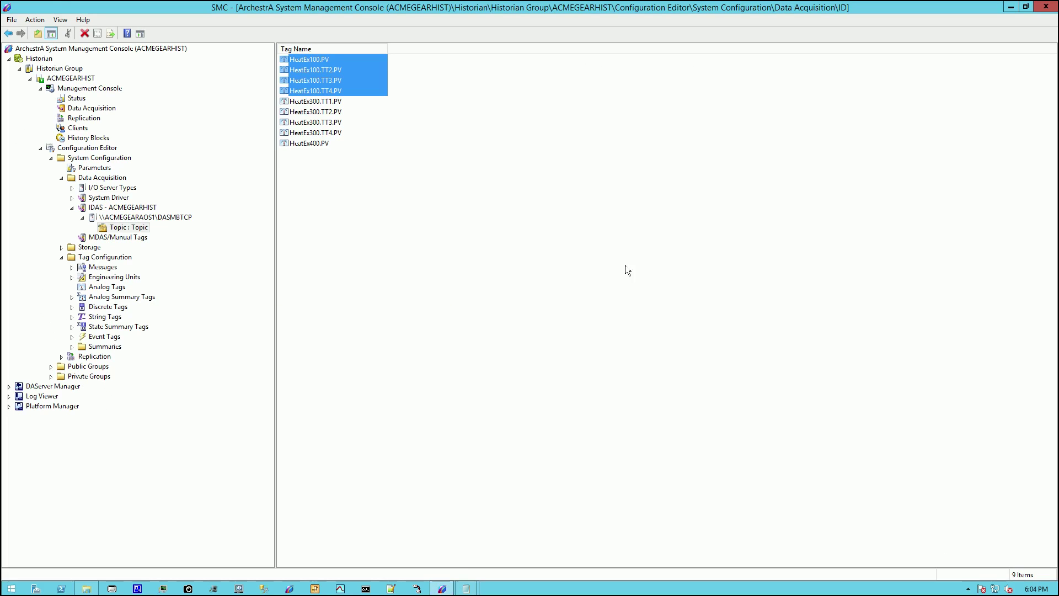
pyautogui.click(345, 91)
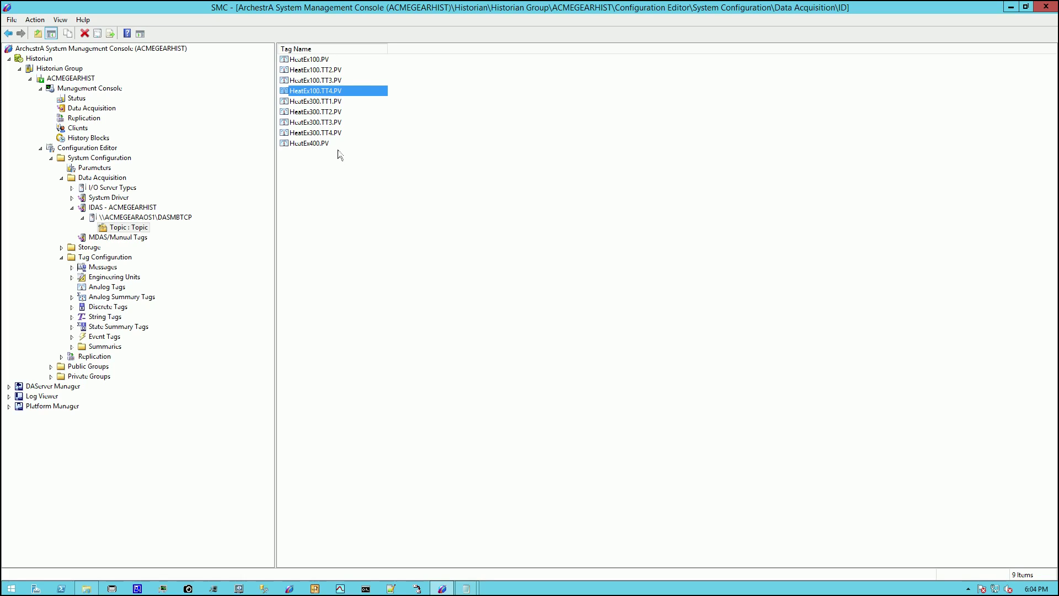
pyautogui.click(302, 146)
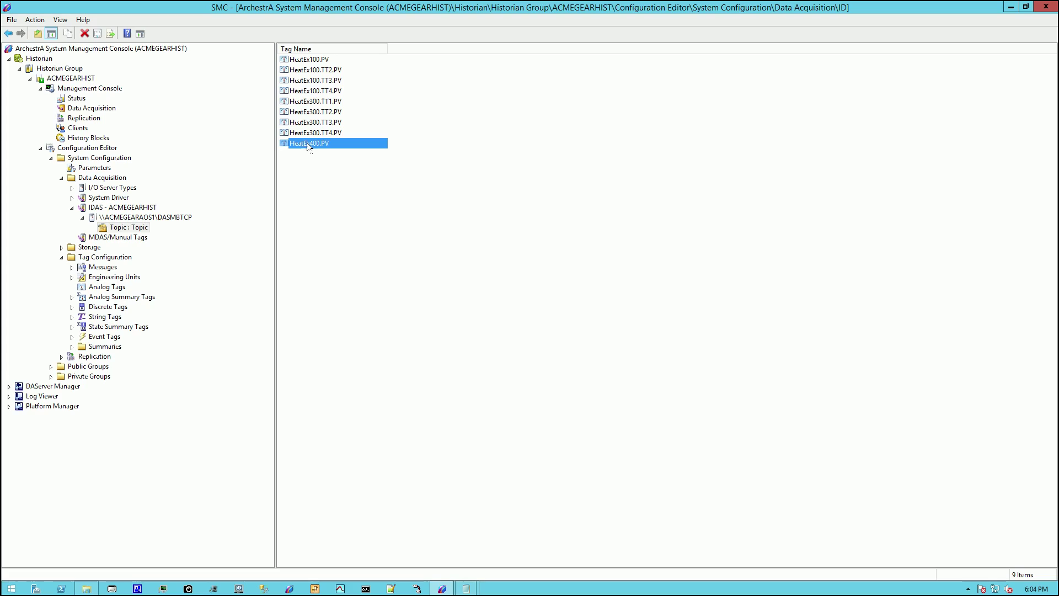